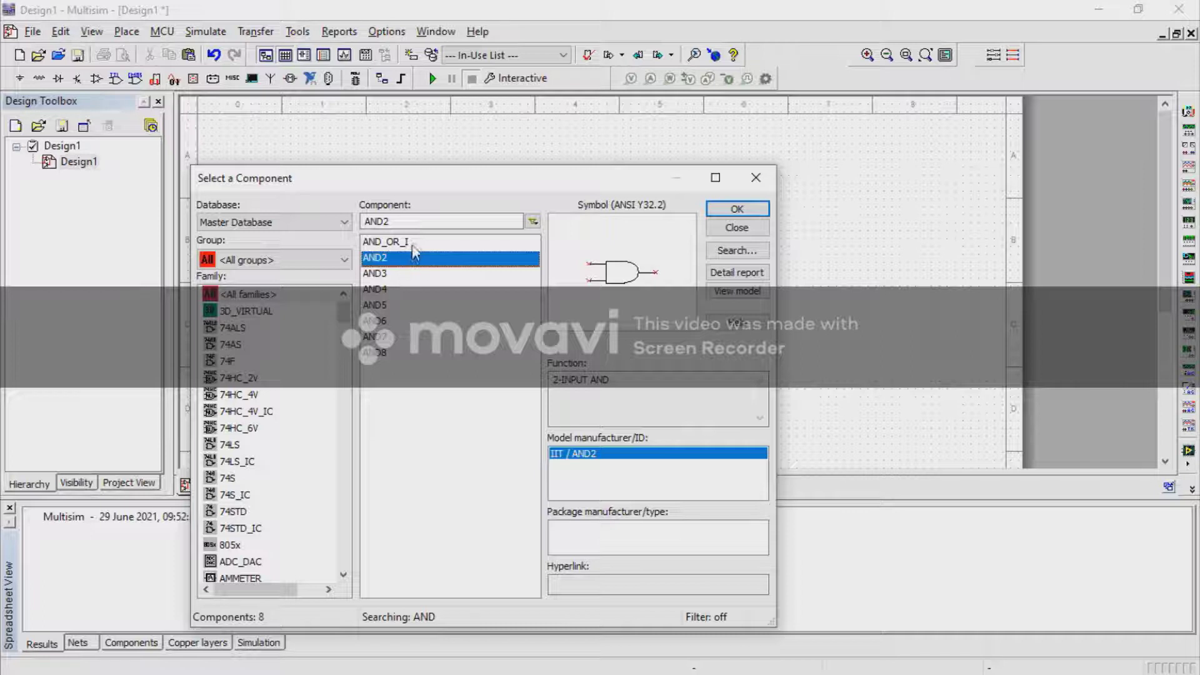
# Step: Preview the AND_OR_I, AND2, AND3 and AND4 gate symbols among the AND components, returning to AND_OR_I
pyautogui.click(415, 242)
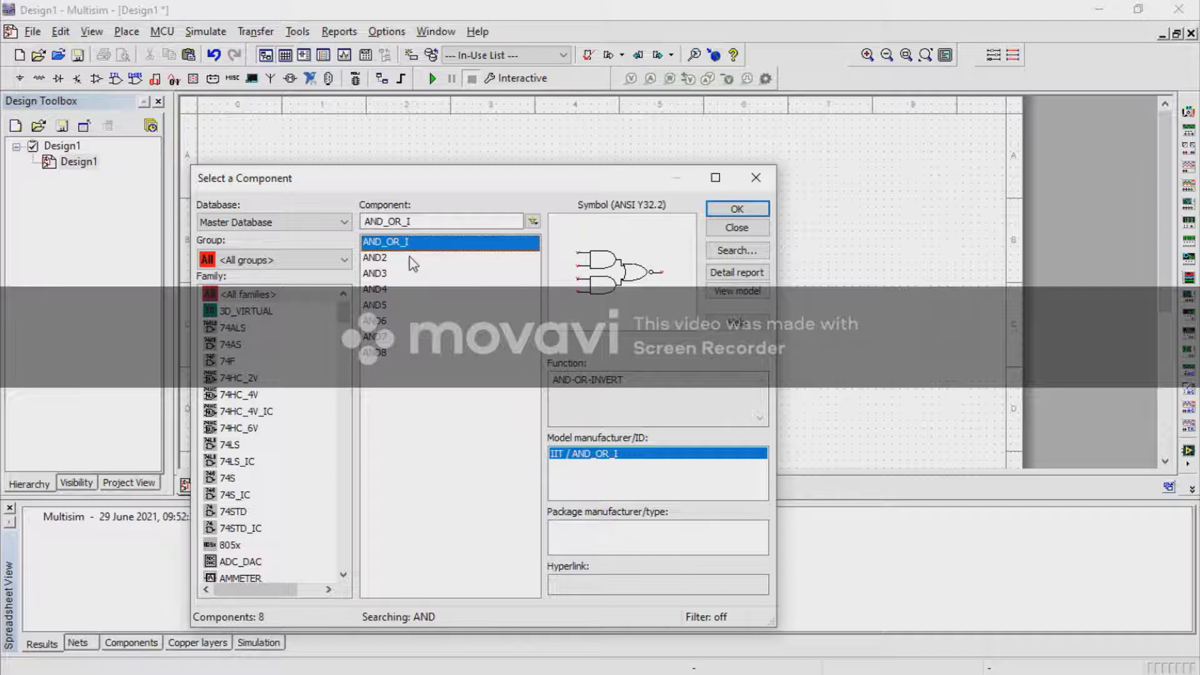
pyautogui.click(412, 259)
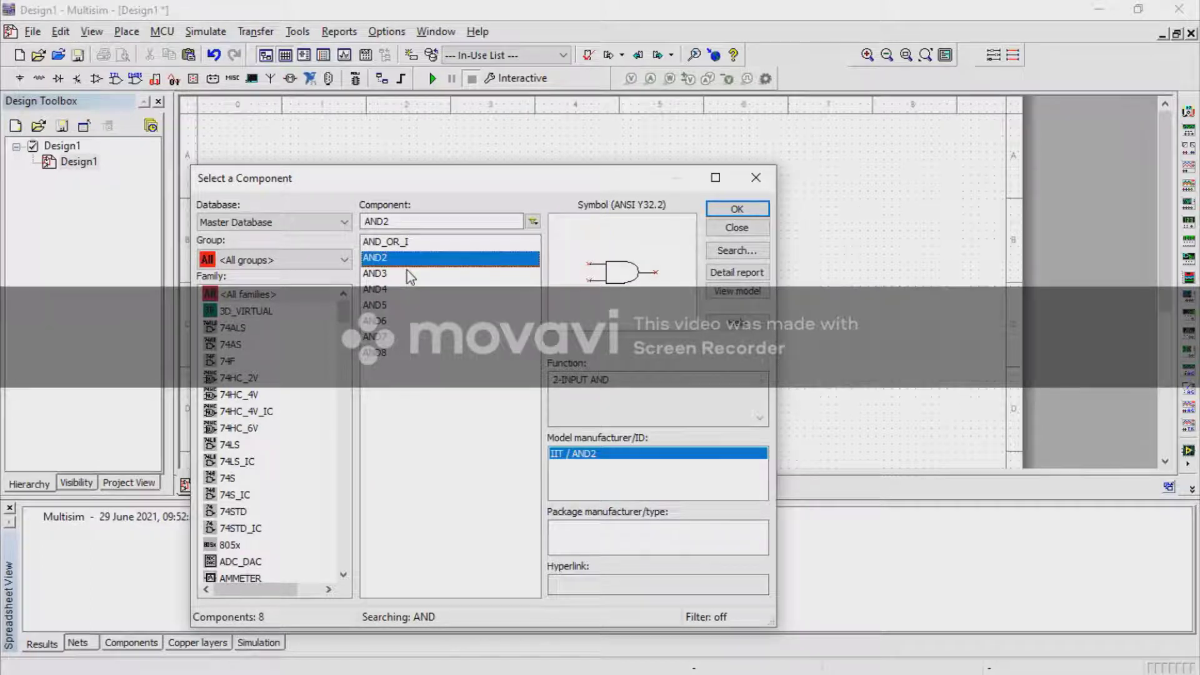
pyautogui.click(409, 275)
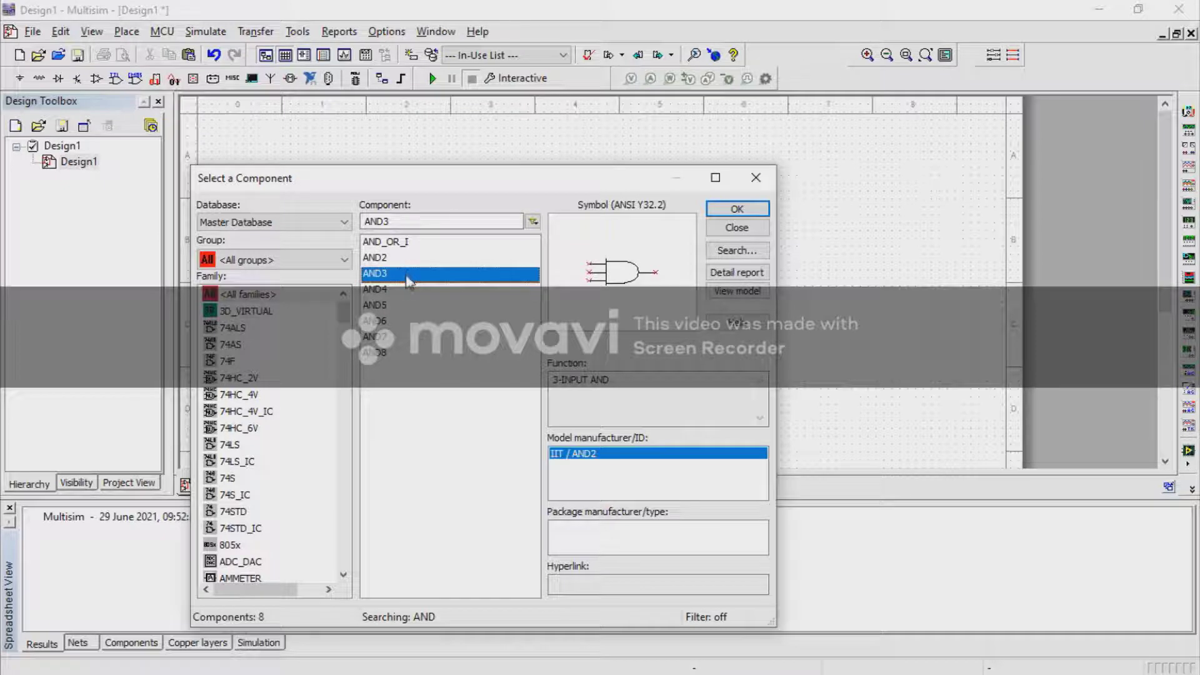
pyautogui.click(407, 290)
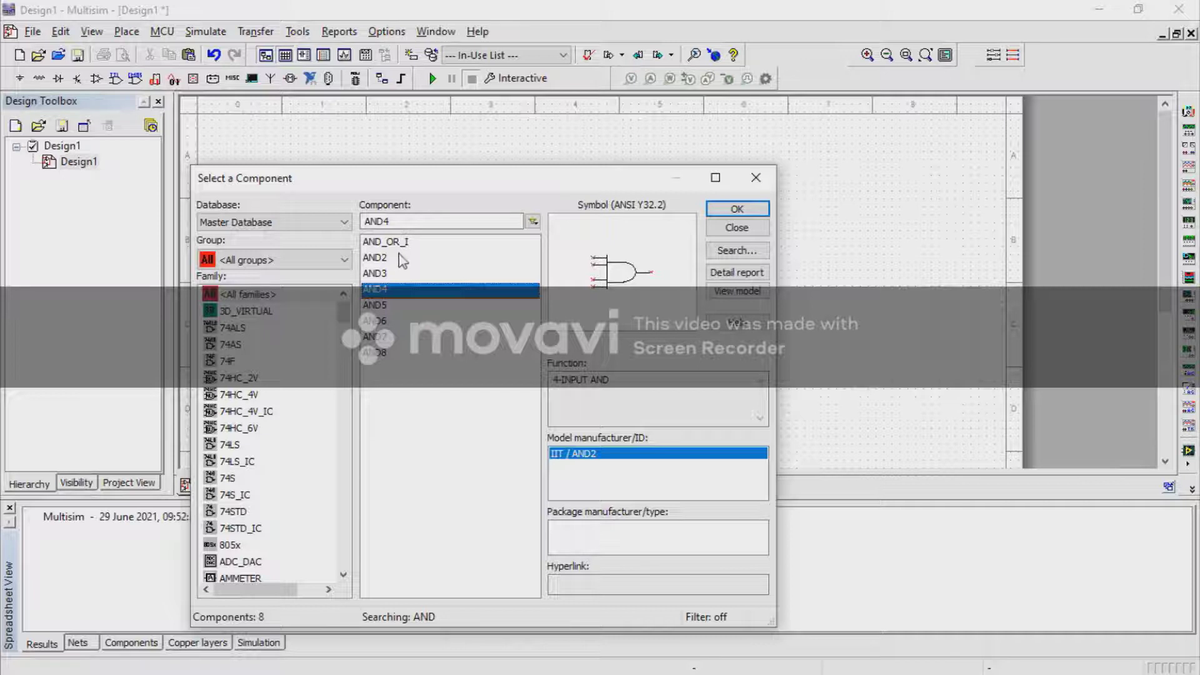
pyautogui.click(402, 258)
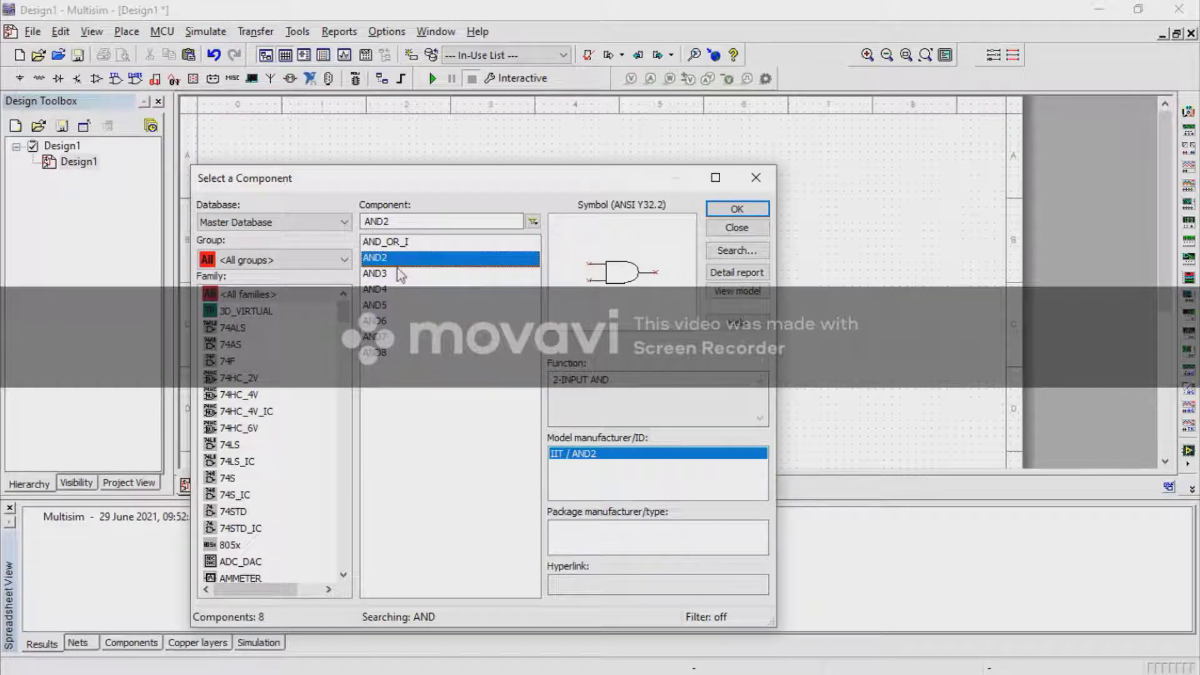
pyautogui.click(398, 275)
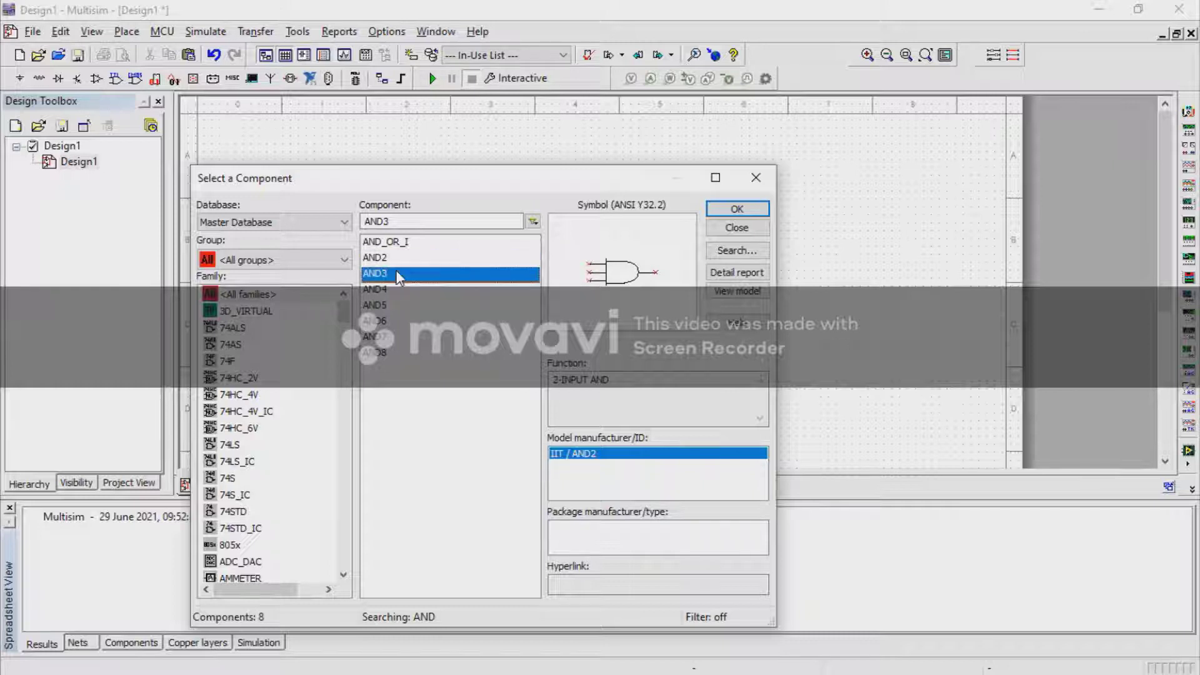
pyautogui.click(399, 287)
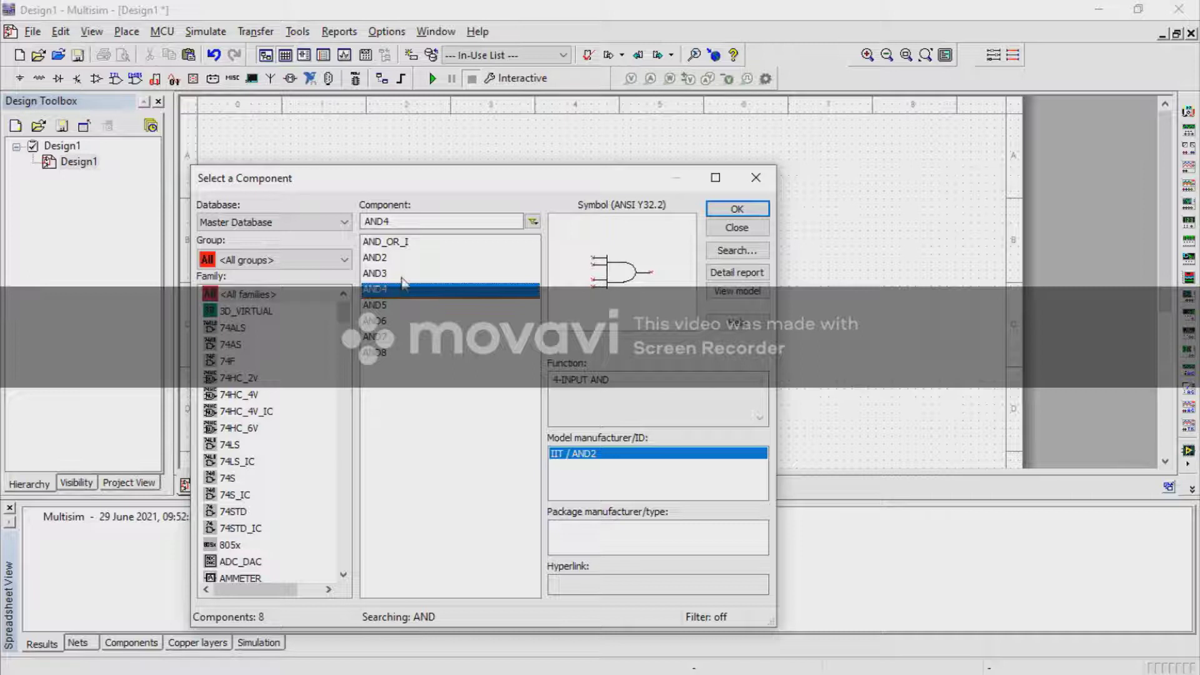
pyautogui.click(423, 244)
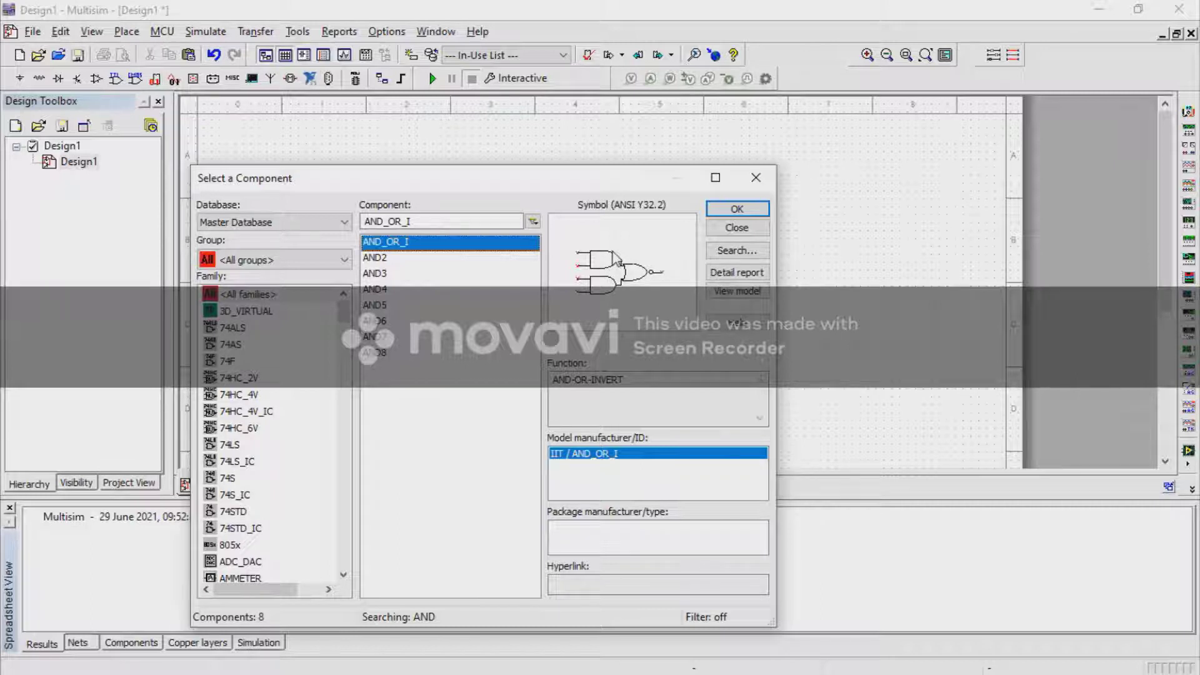
# Step: Search the components for "and" and preview the AND2, AND3 and AND4 gate symbols
pyautogui.click(450, 221)
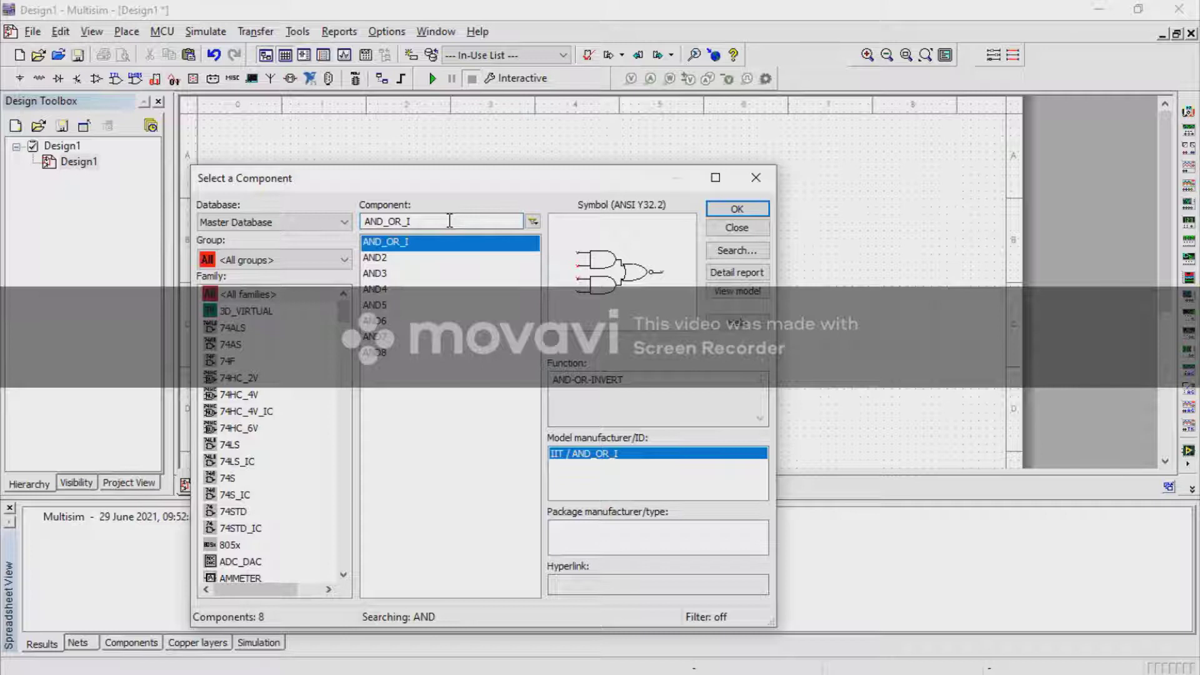
pyautogui.doubleClick(449, 221)
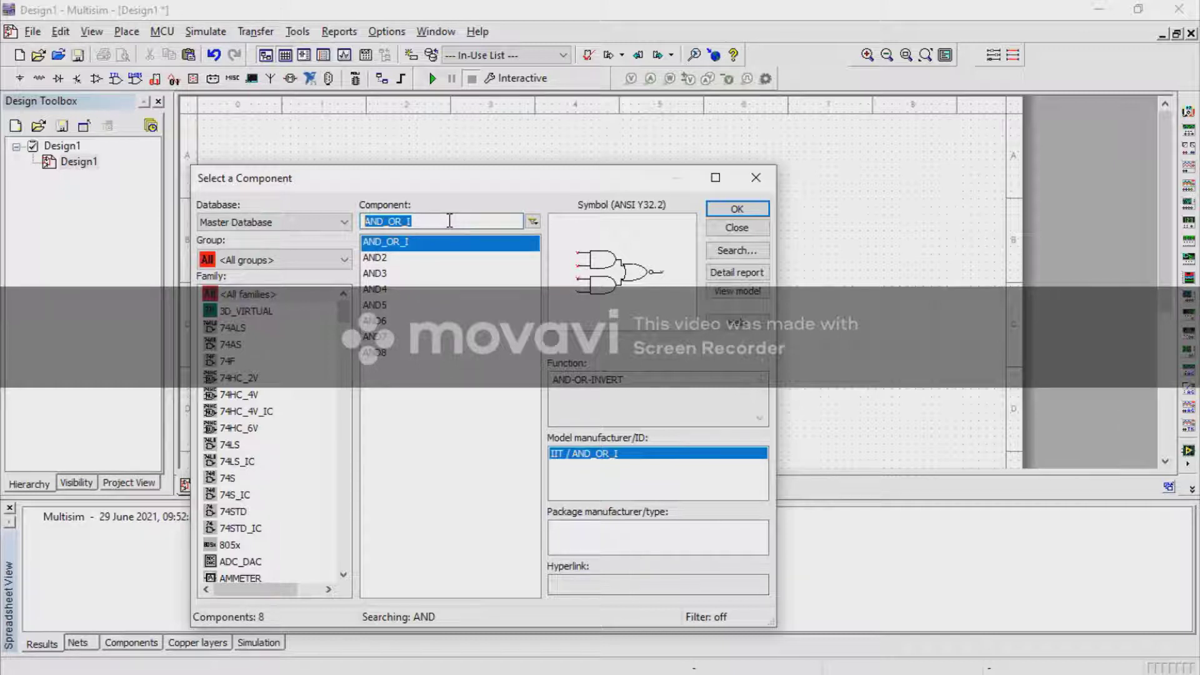
pyautogui.write('and')
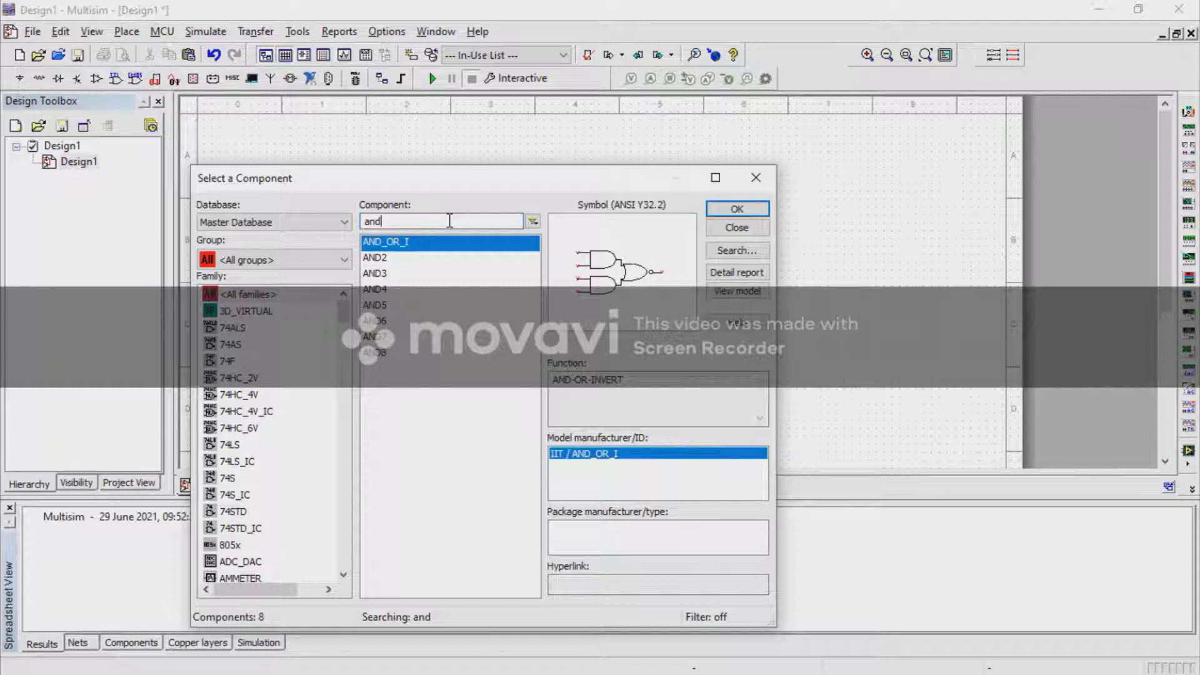
pyautogui.click(424, 261)
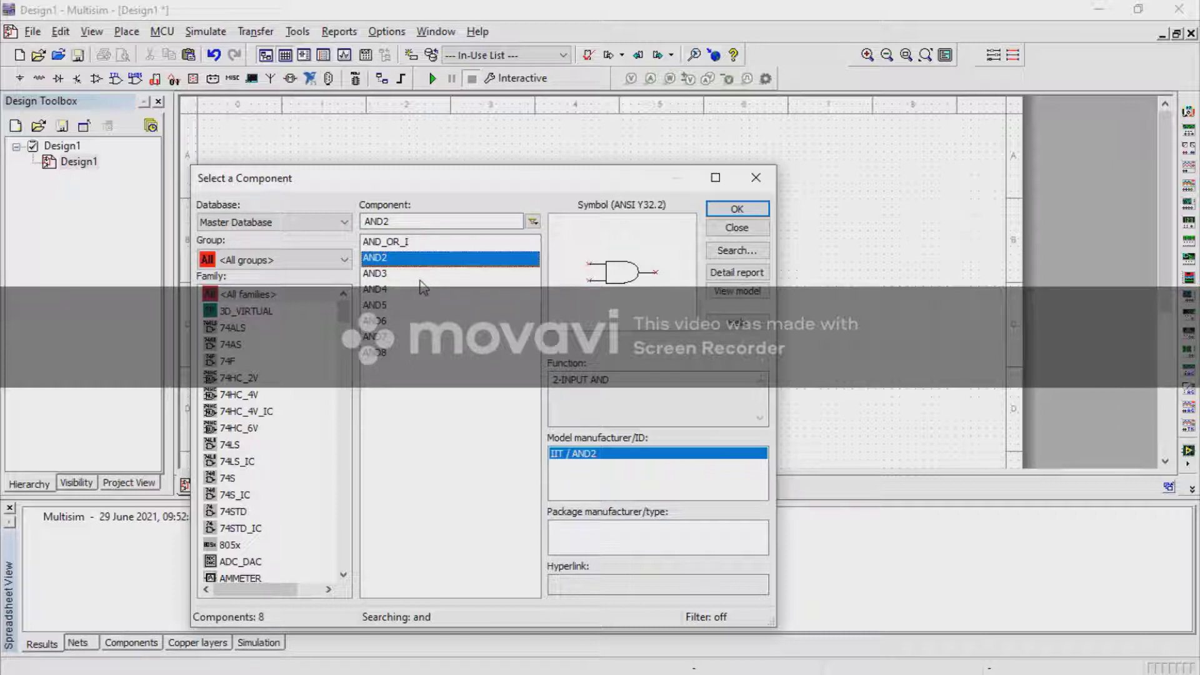
pyautogui.click(420, 279)
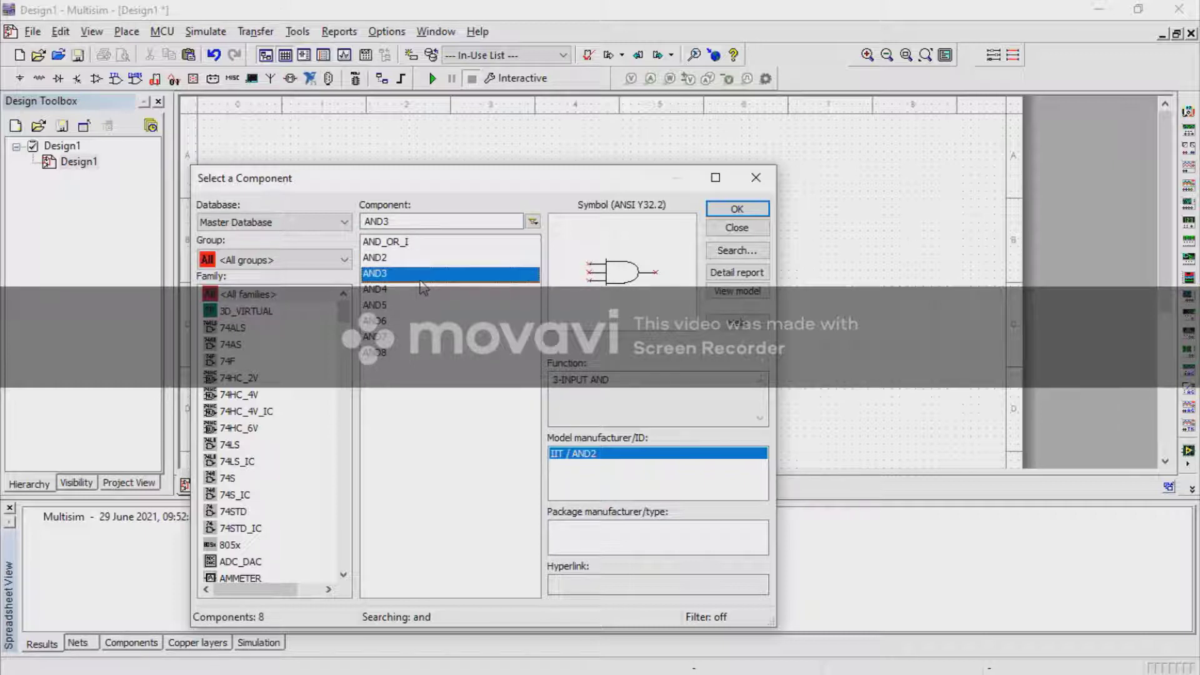
pyautogui.click(413, 297)
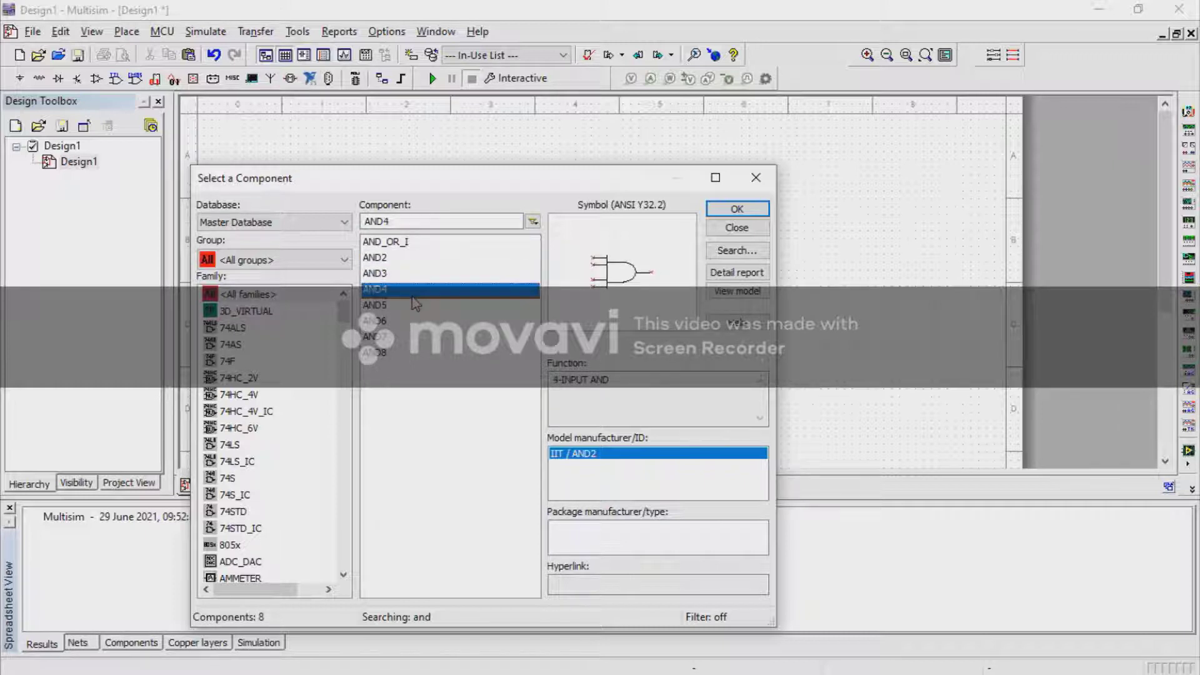
# Step: Search the master database for "or" components
pyautogui.click(415, 221)
pyautogui.doubleClick(415, 220)
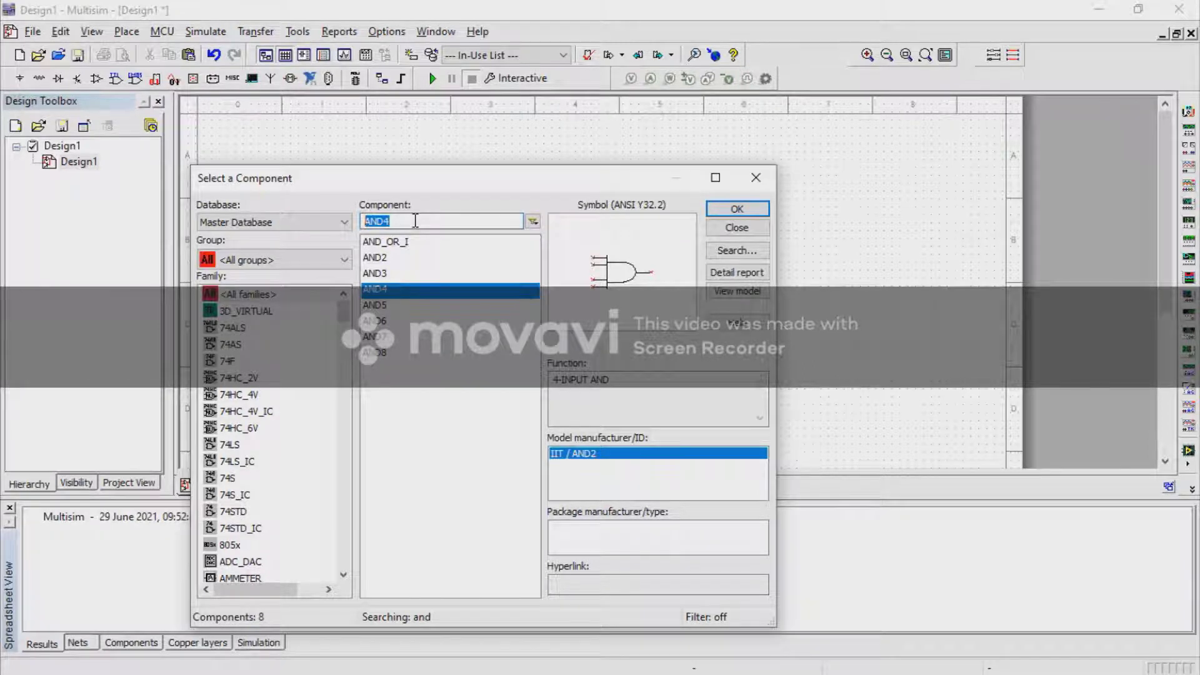
pyautogui.write('or')
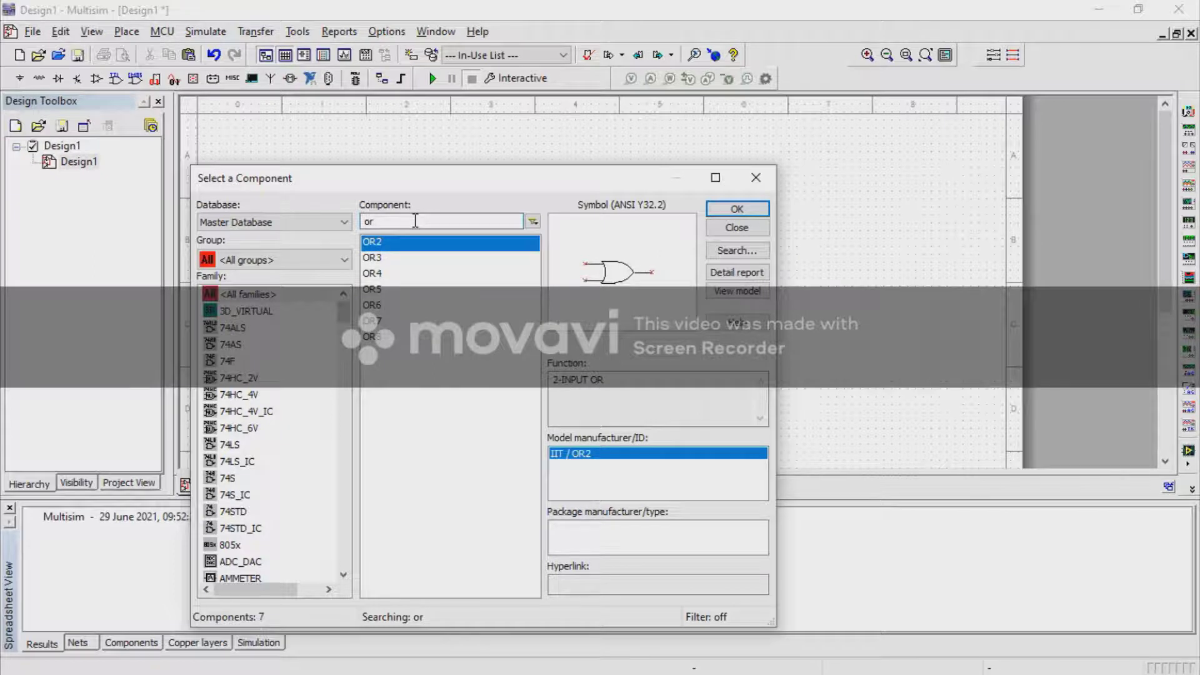
# Step: Replace the component search term with "not" to look up the inverter gate
pyautogui.press('BackSpace')
pyautogui.press('BackSpace')
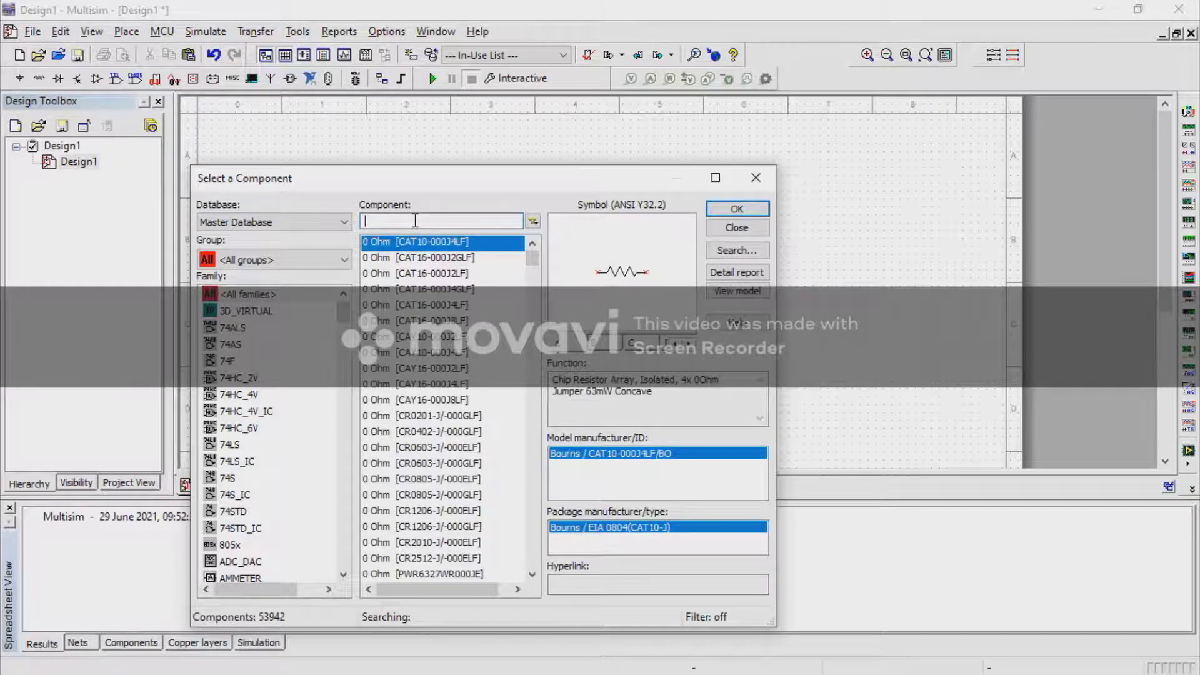
pyautogui.write('n')
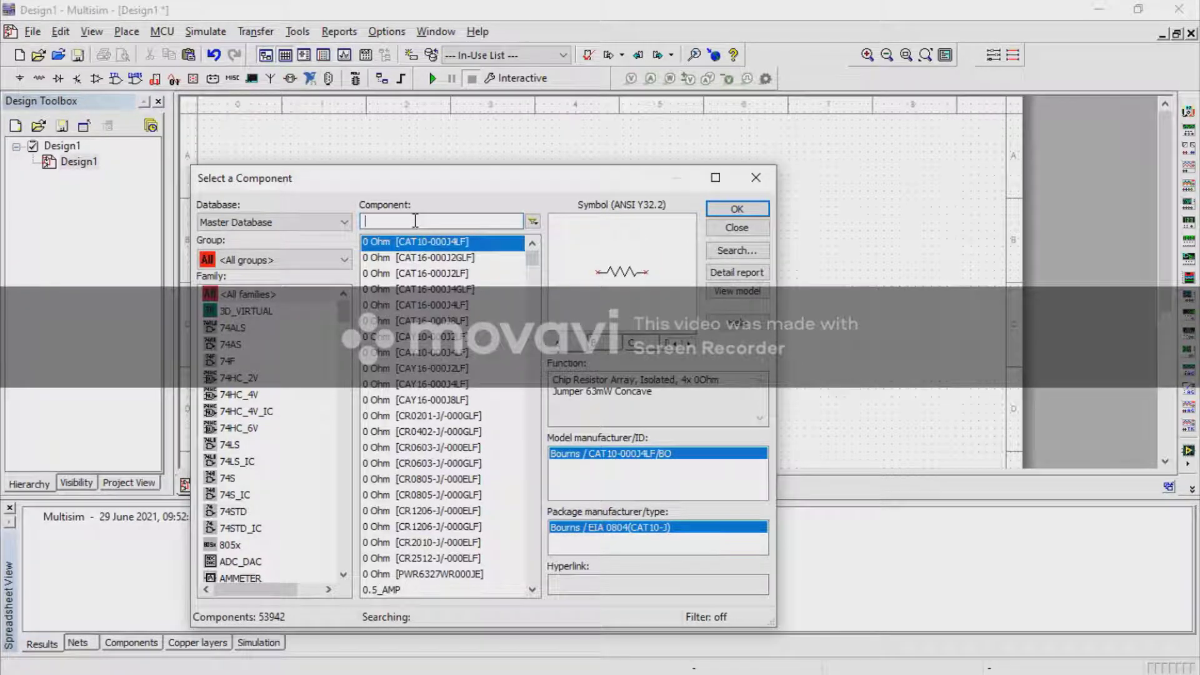
pyautogui.write('o')
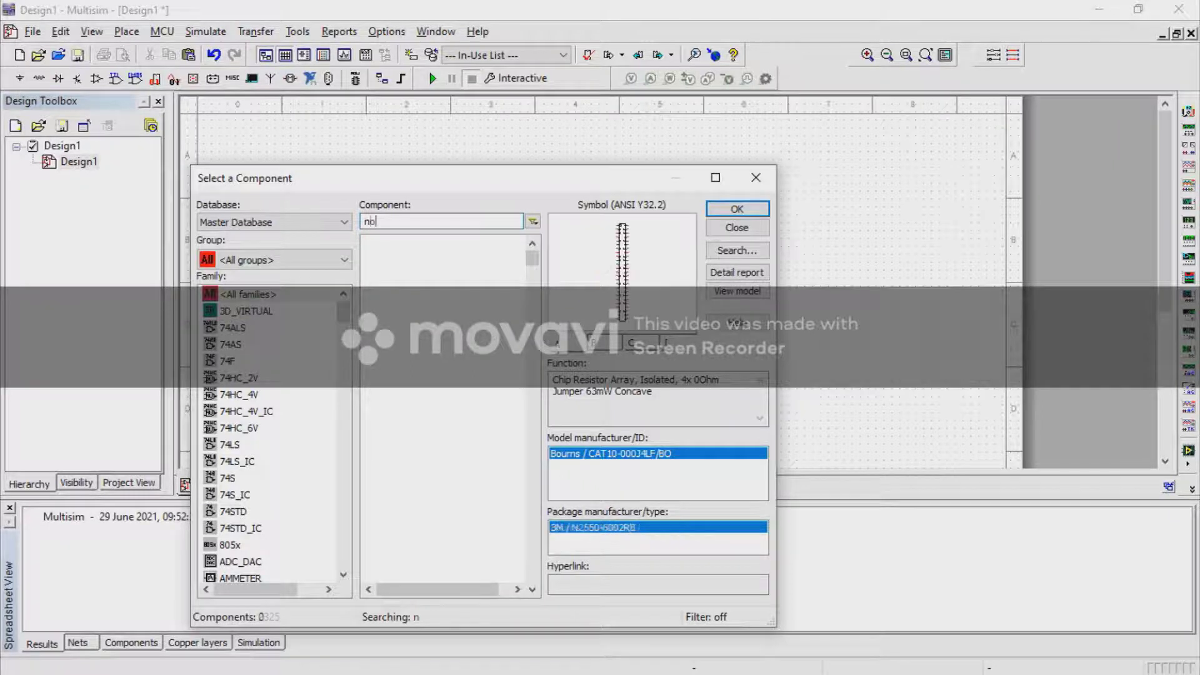
pyautogui.write('t')
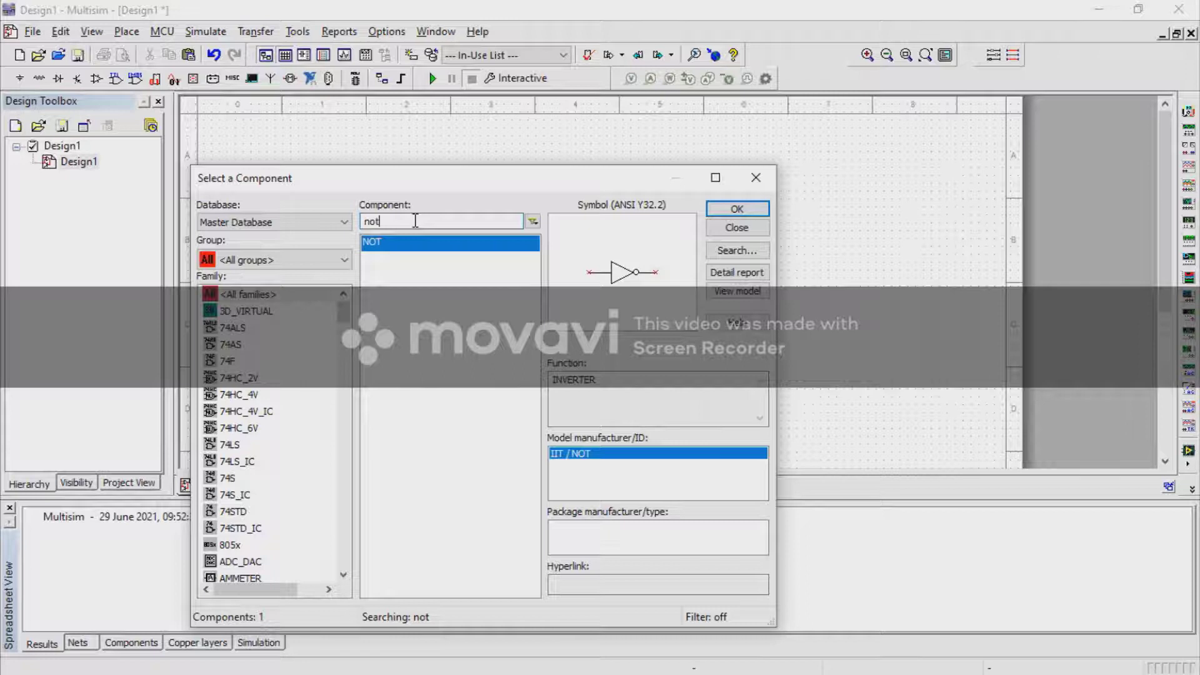
# Step: Replace the component search term with "xor" to look up the exclusive-OR gates
pyautogui.press('BackSpace')
pyautogui.press('BackSpace')
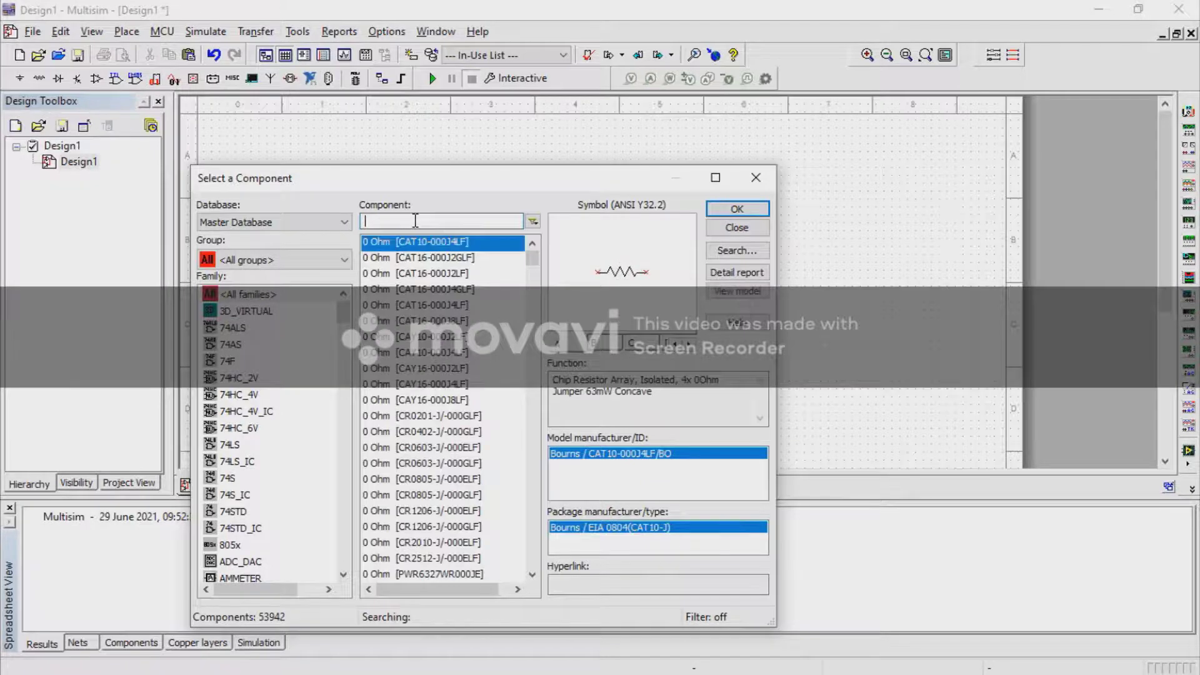
pyautogui.write('x')
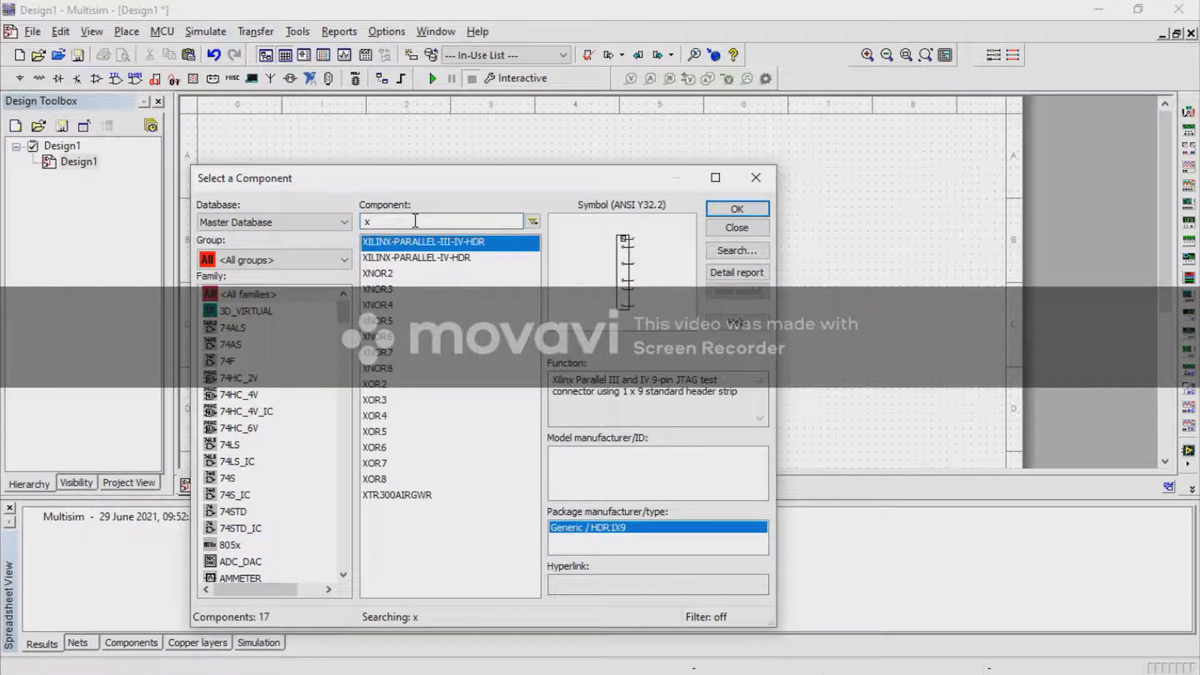
pyautogui.write('on')
pyautogui.press('BackSpace')
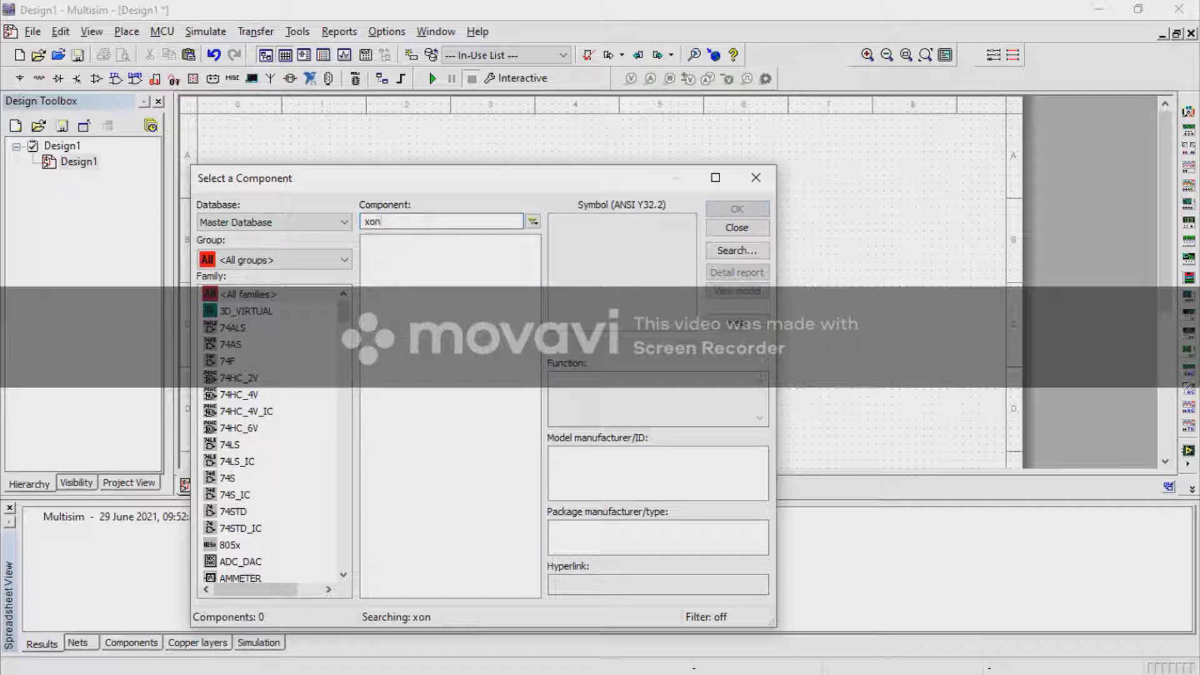
pyautogui.write('r')
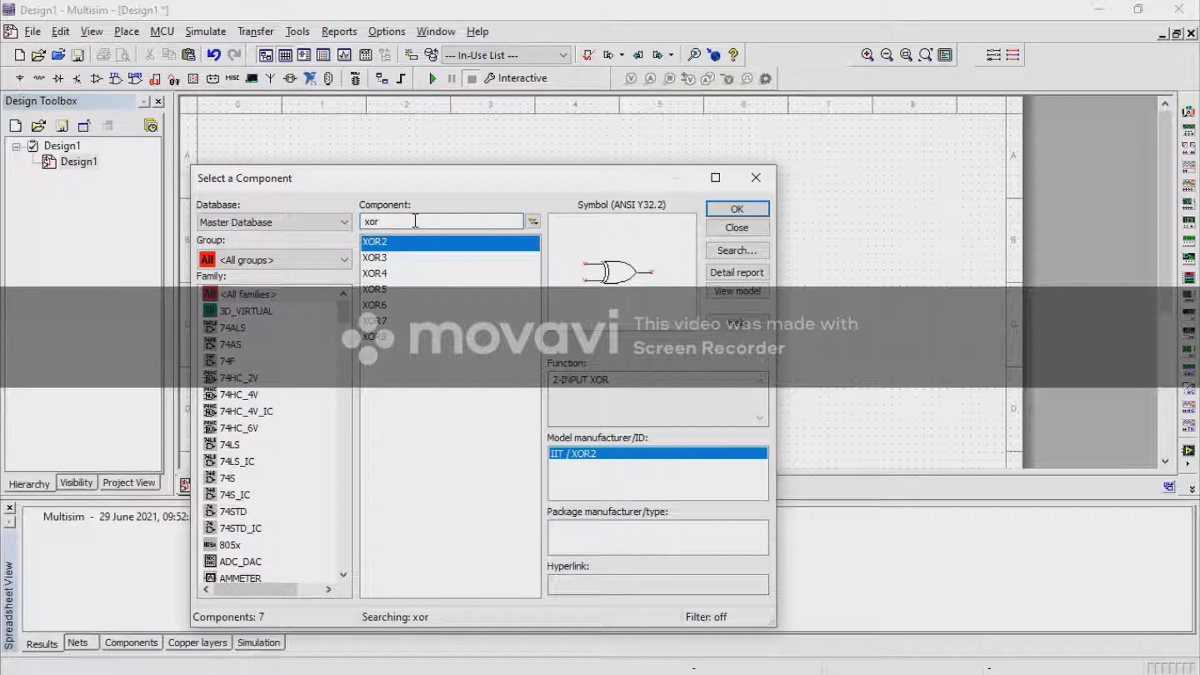
# Step: Change the component search term to "xnor" to look up the exclusive-NOR gates
pyautogui.press('BackSpace')
pyautogui.press('BackSpace')
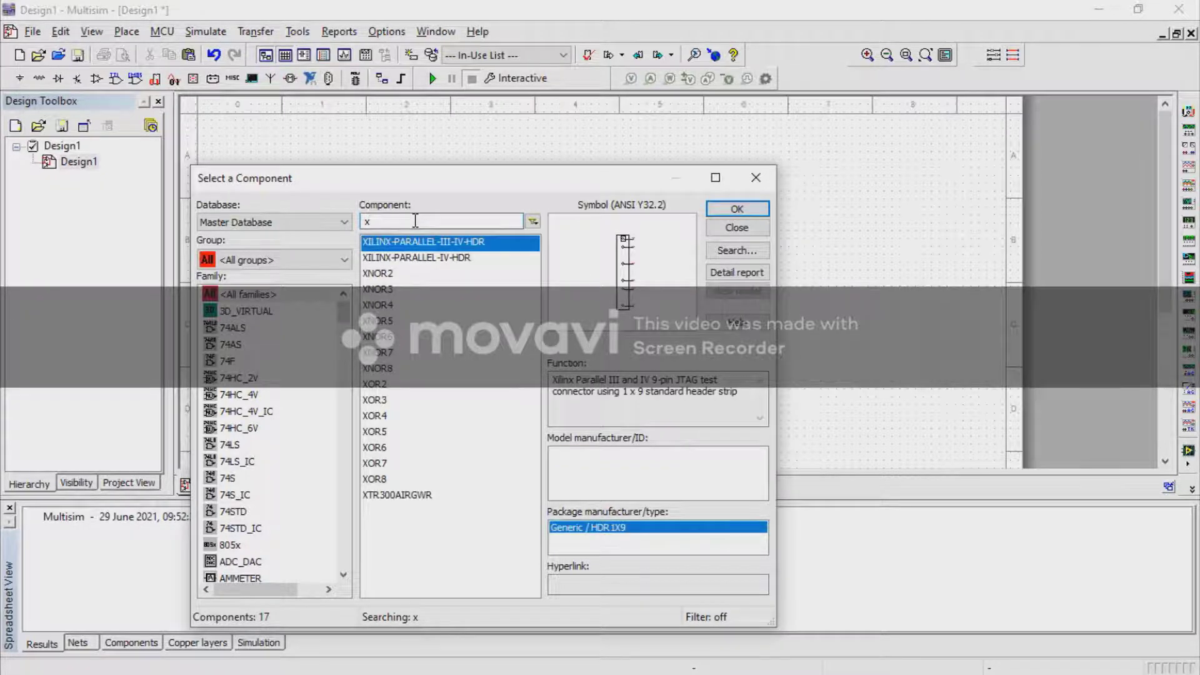
pyautogui.write('not')
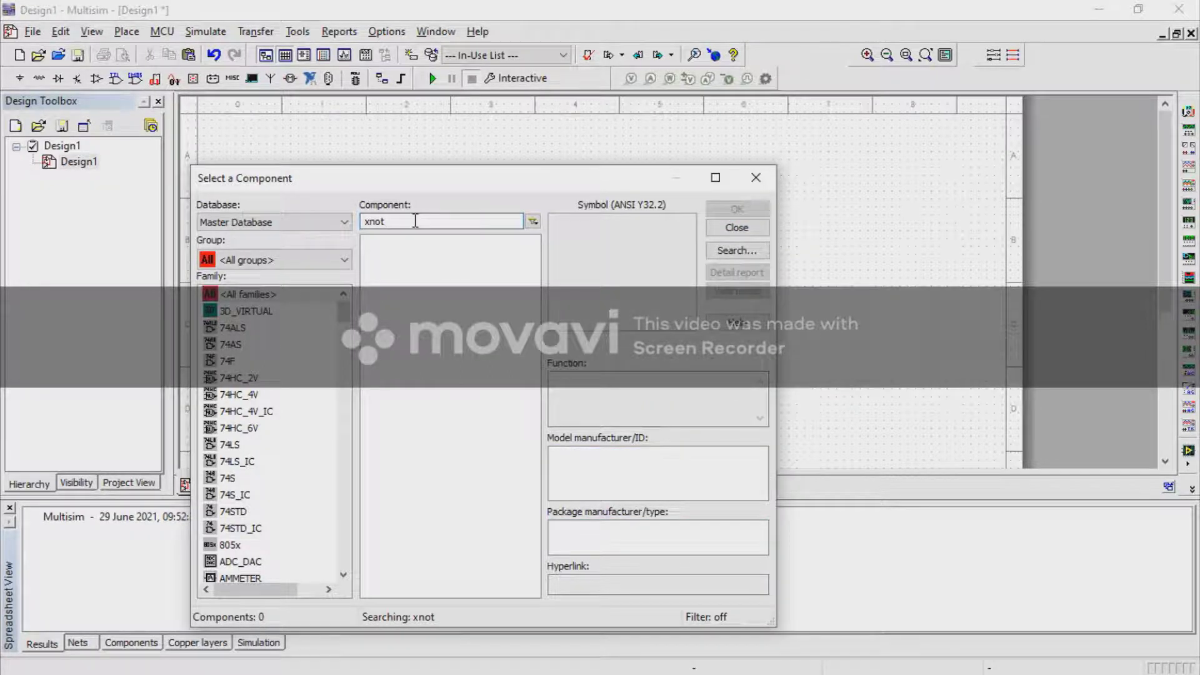
pyautogui.press('BackSpace')
pyautogui.write('r')
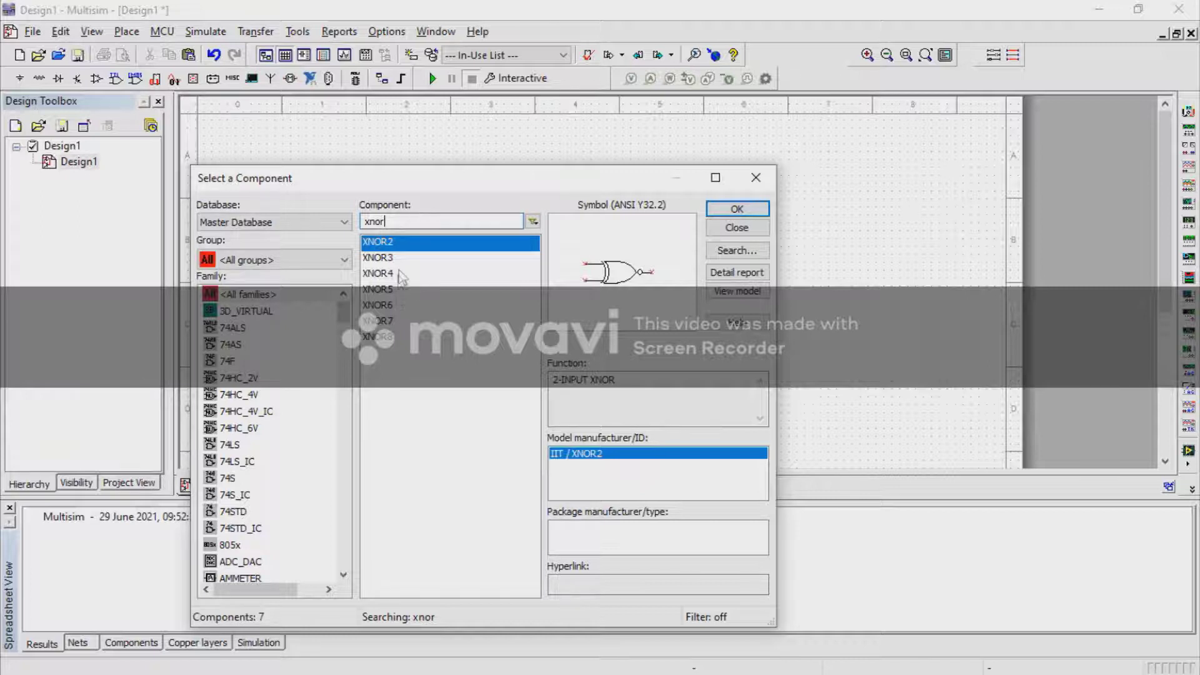
# Step: Preview the symbols of the XNOR gates one after another from XNOR3 through XNOR8
pyautogui.press('Down')
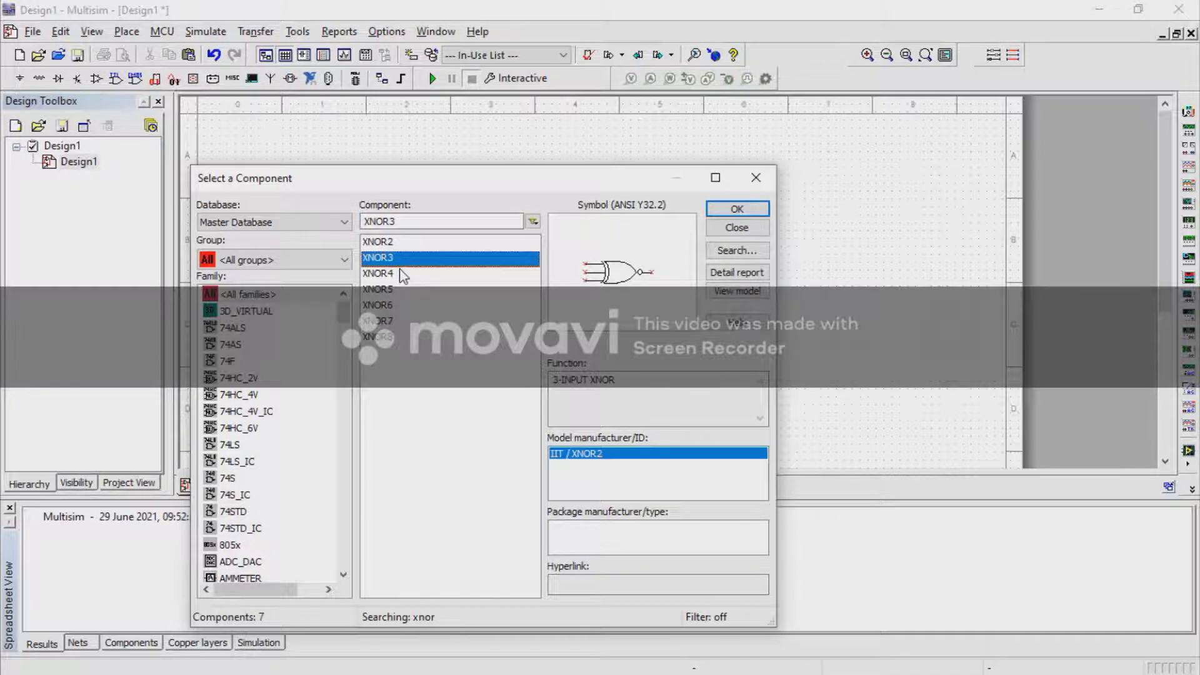
pyautogui.press('Down')
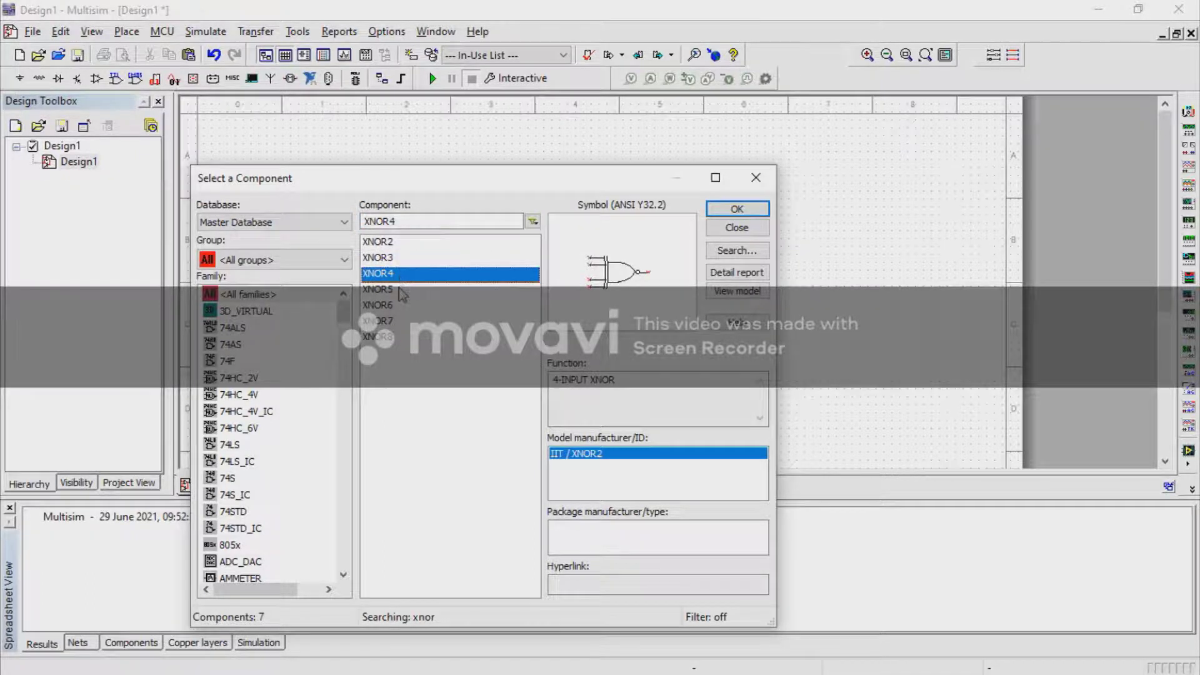
pyautogui.click(402, 294)
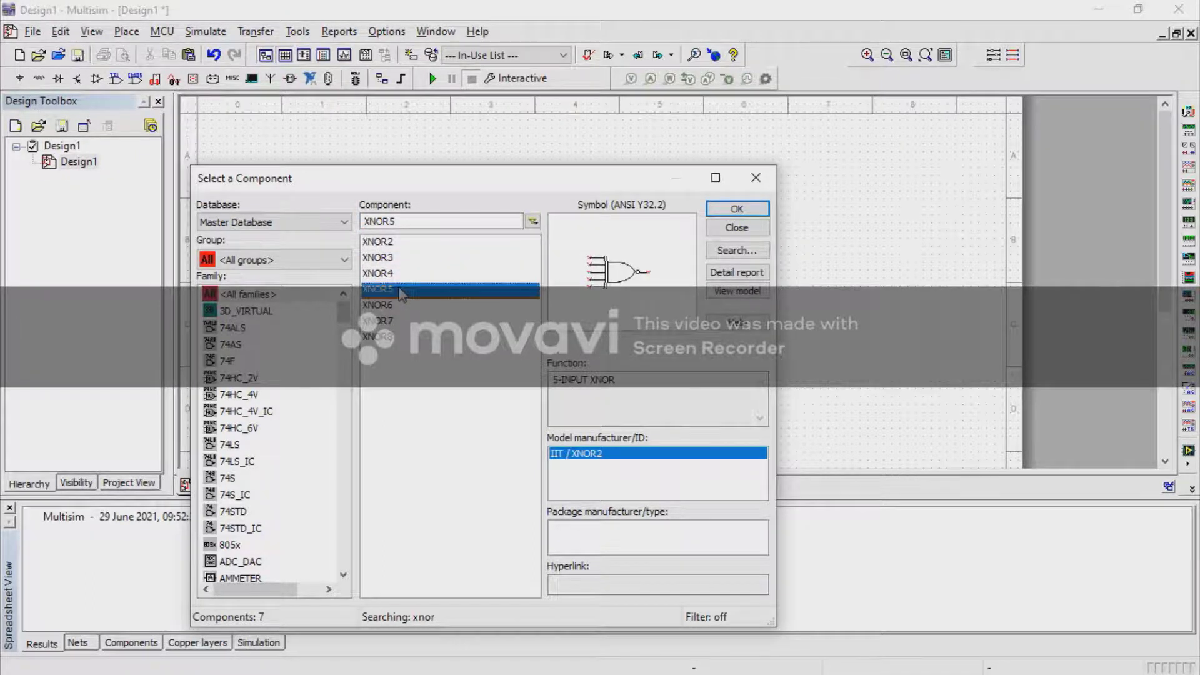
pyautogui.click(400, 306)
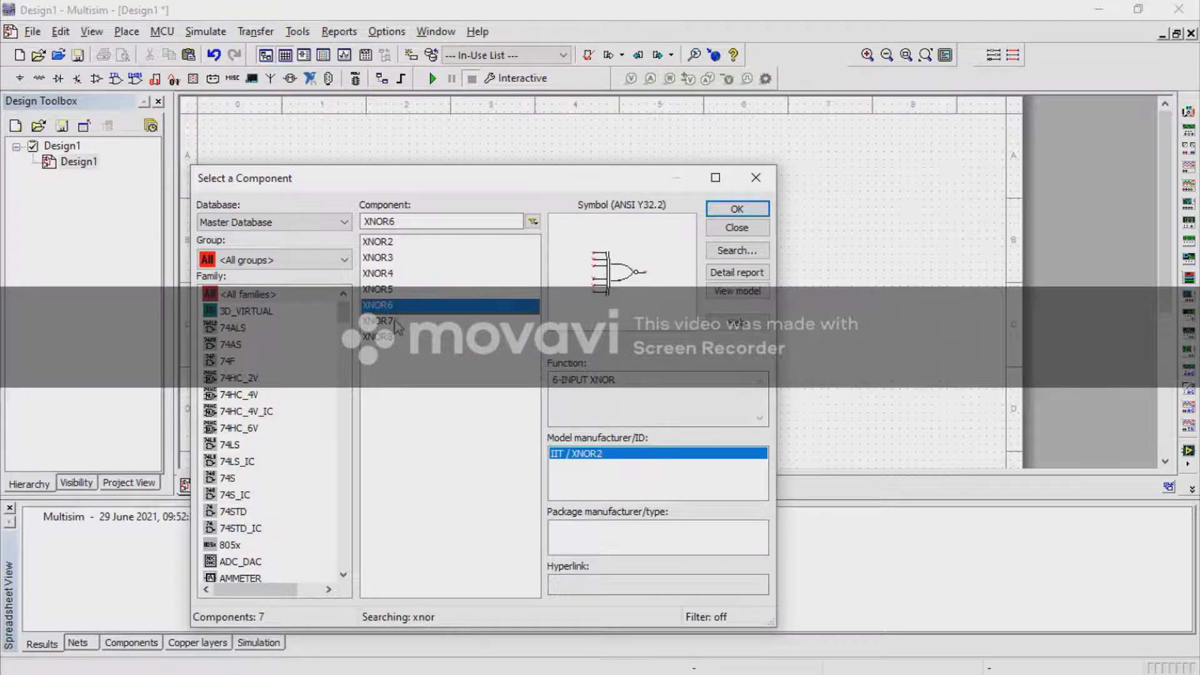
pyautogui.click(395, 322)
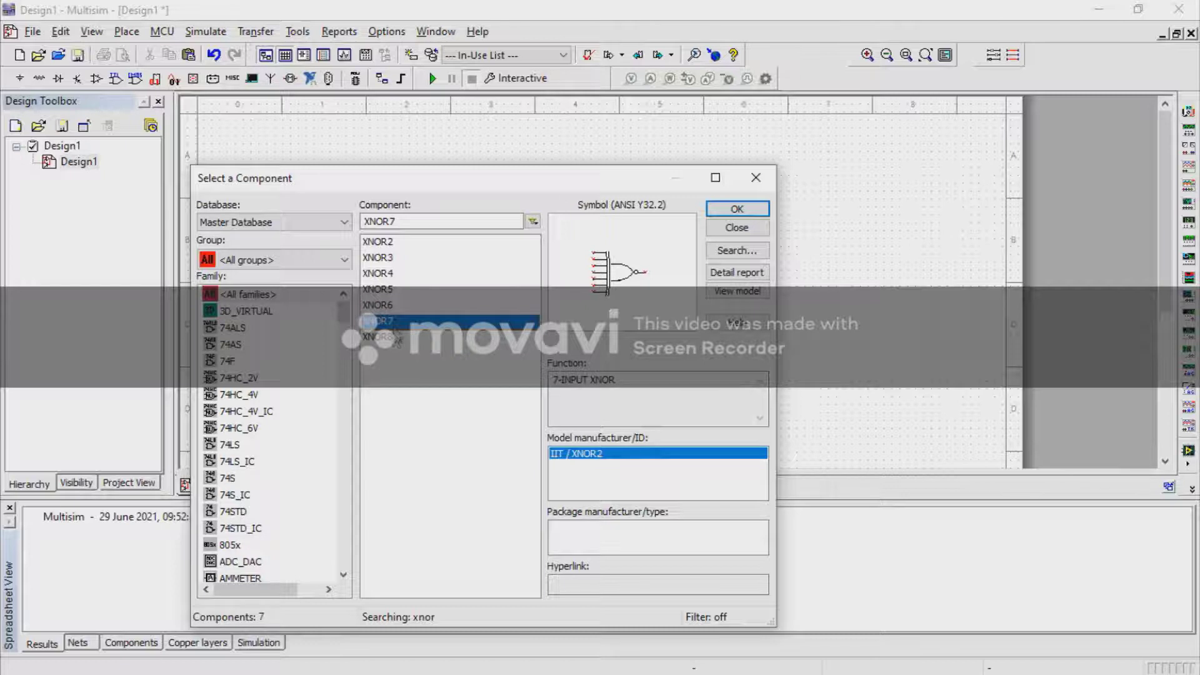
pyautogui.click(395, 338)
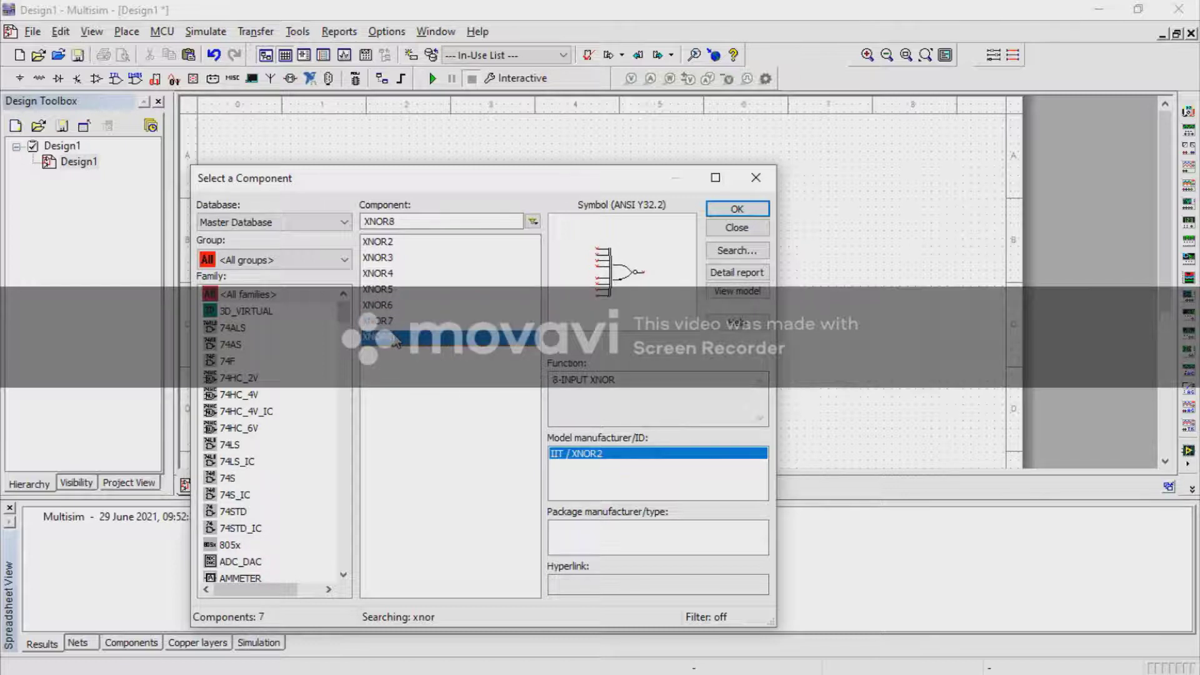
# Step: Replace the component search term with "7408" and select the 7408N quad 2-input AND gate
pyautogui.click(425, 218)
pyautogui.doubleClick(425, 217)
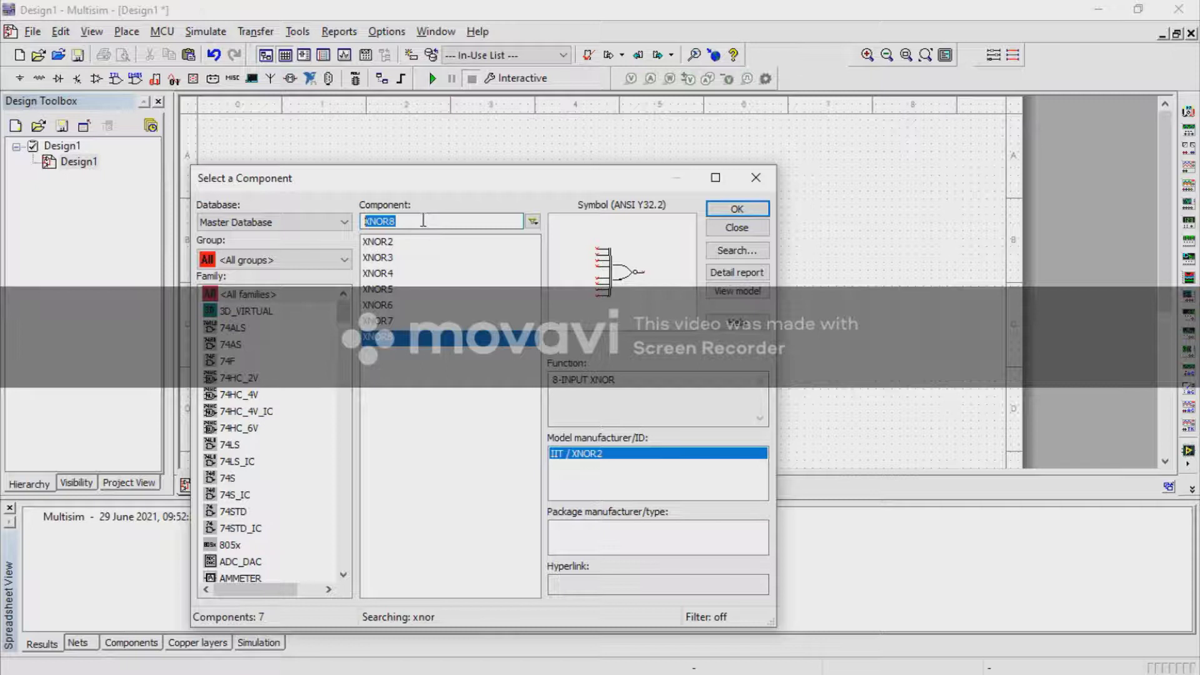
pyautogui.write('7')
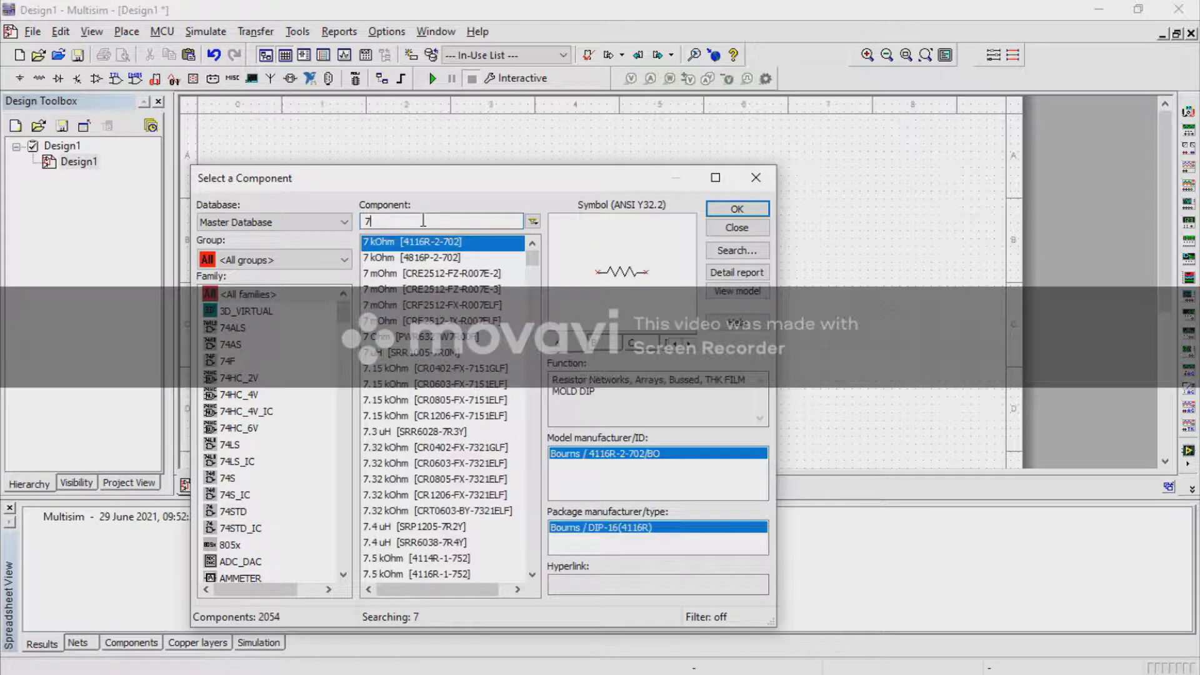
pyautogui.write('40')
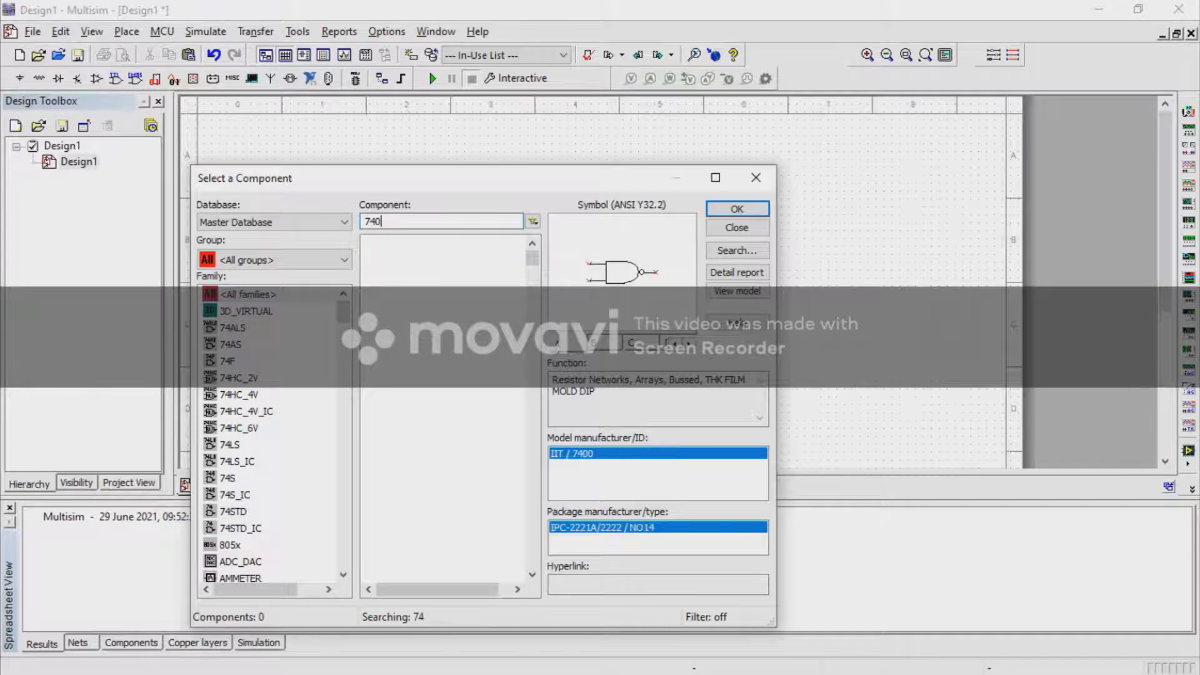
pyautogui.write('8')
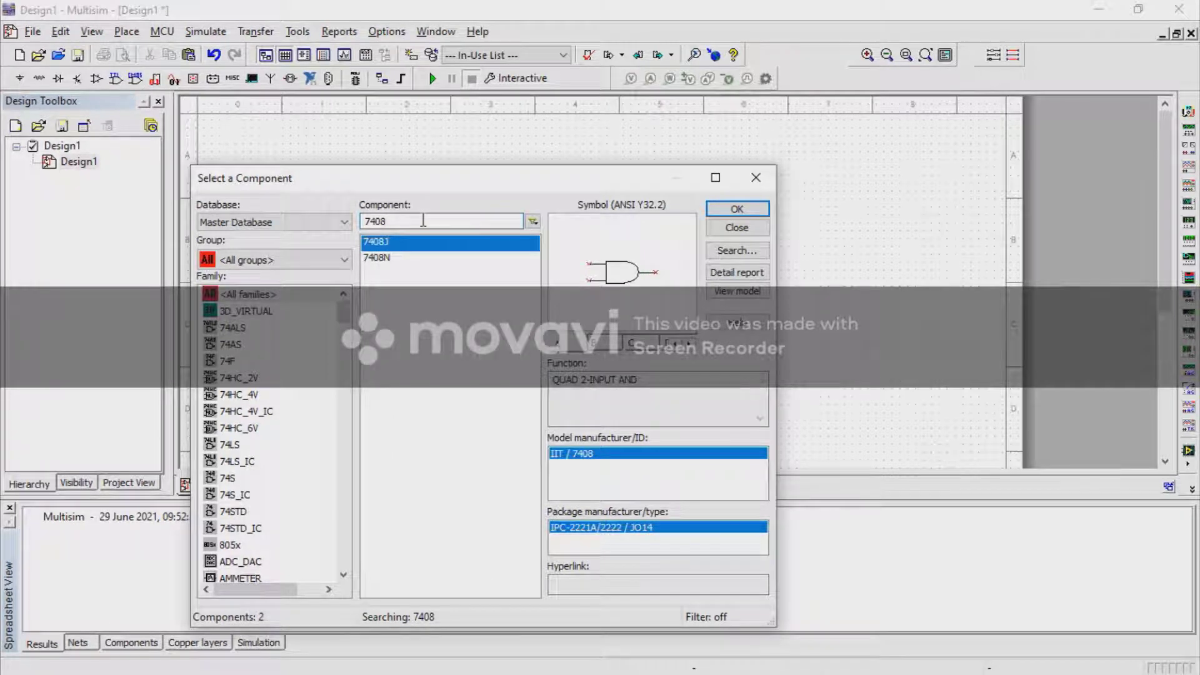
pyautogui.click(407, 260)
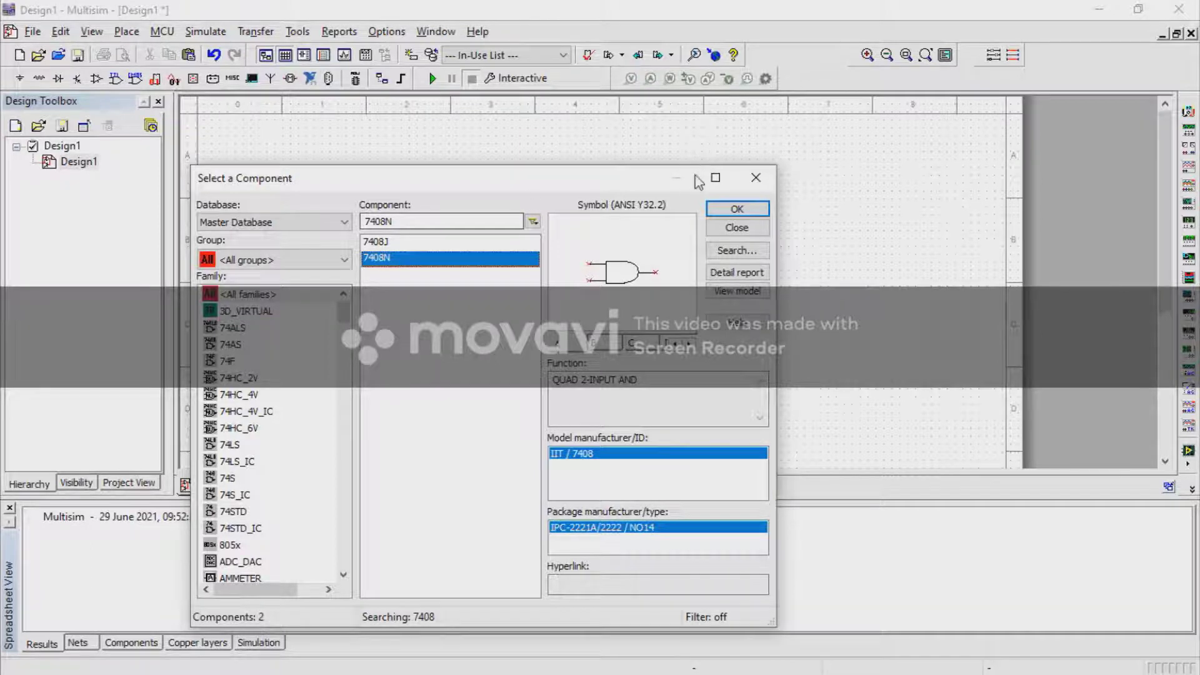
# Step: Place section A of a new 7408N AND gate near the upper-left corner of the schematic sheet
pyautogui.click(723, 211)
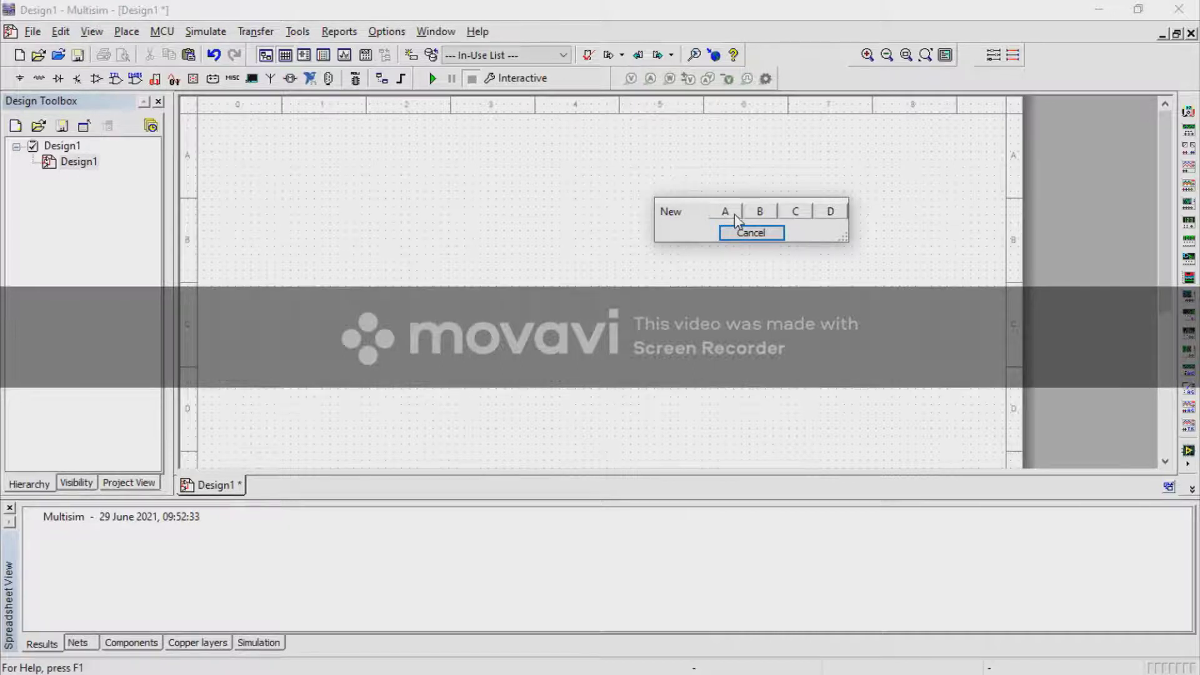
pyautogui.click(807, 215)
pyautogui.click(727, 214)
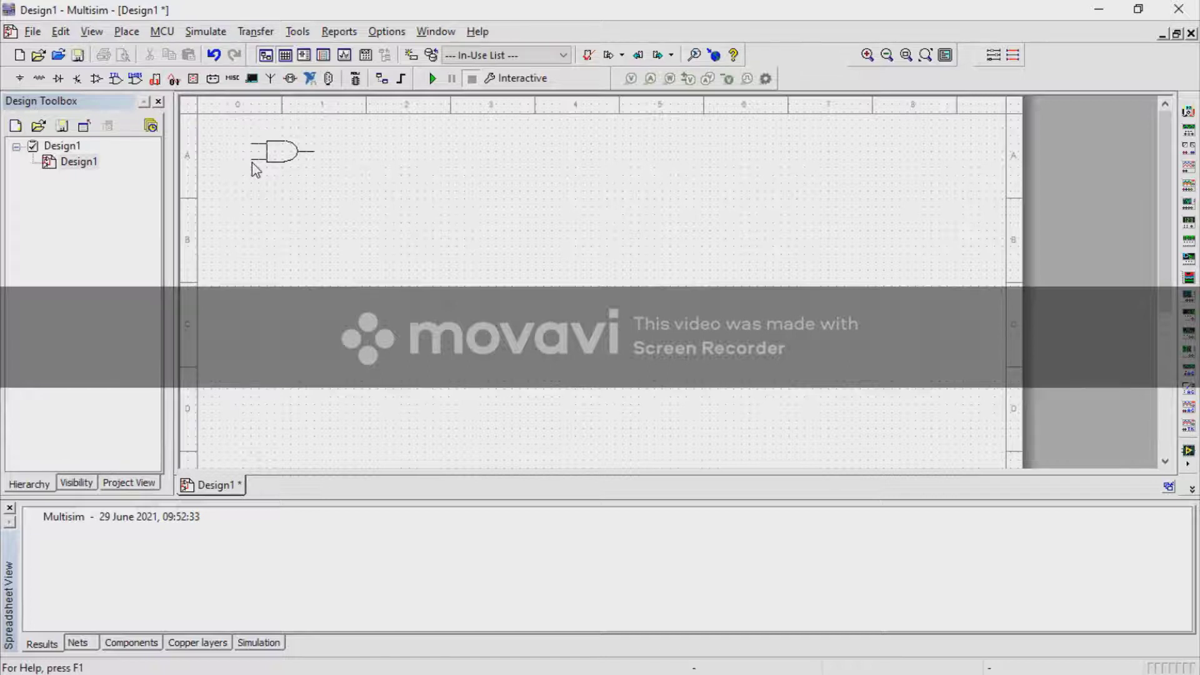
pyautogui.moveTo(255, 168); pyautogui.dragTo(369, 228)
pyautogui.click(261, 169)
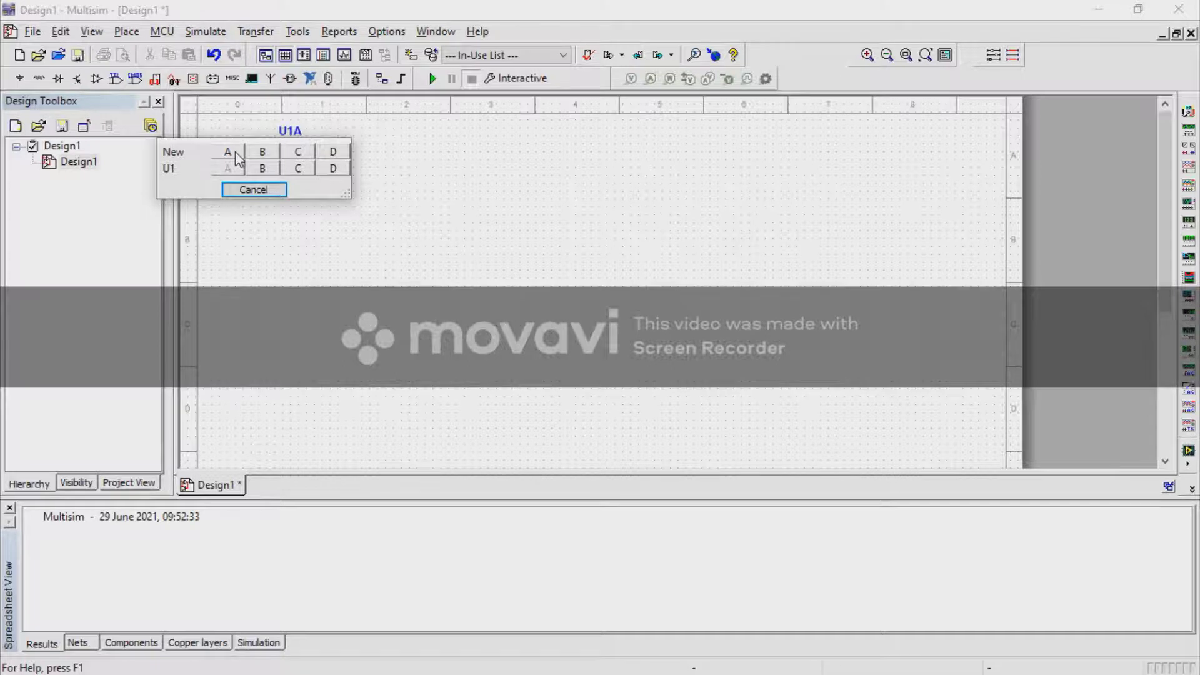
# Step: Try placing section A of a second new 7408N, undo the placements and restore the first gate
pyautogui.click(235, 151)
pyautogui.click(243, 162)
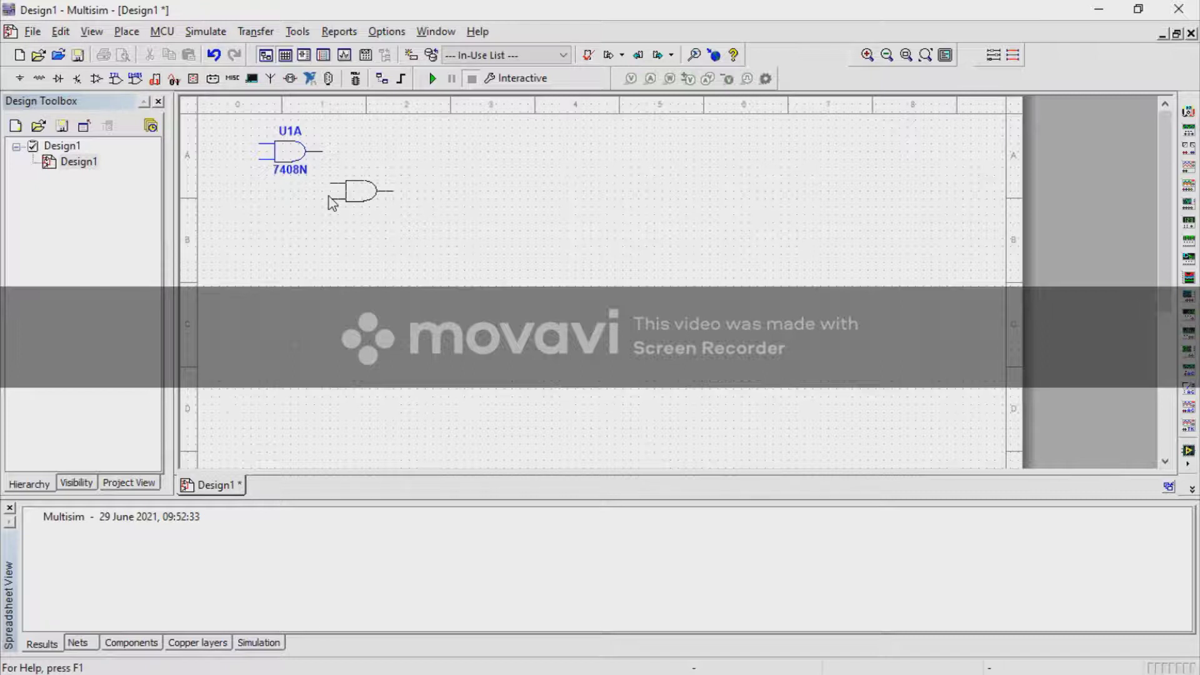
pyautogui.click(328, 197)
pyautogui.hotkey('ctrl', 'z')
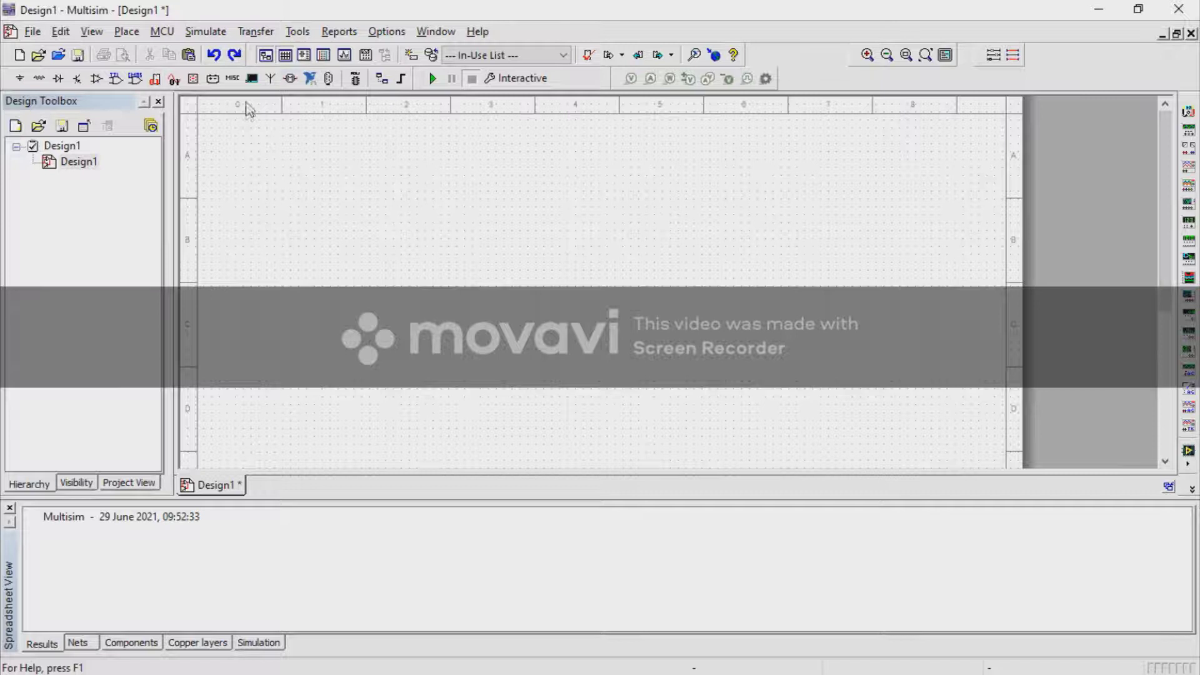
pyautogui.click(234, 55)
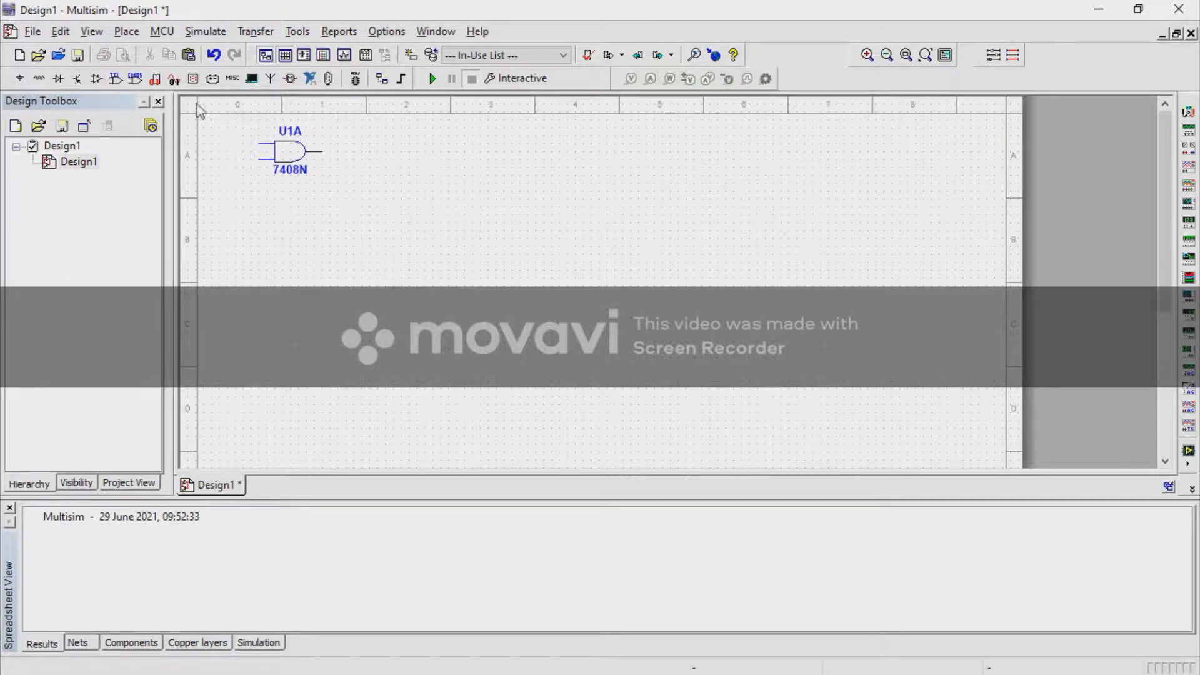
# Step: Place section A of another new 7408N AND gate just below the first gate, U1A
pyautogui.click(127, 34)
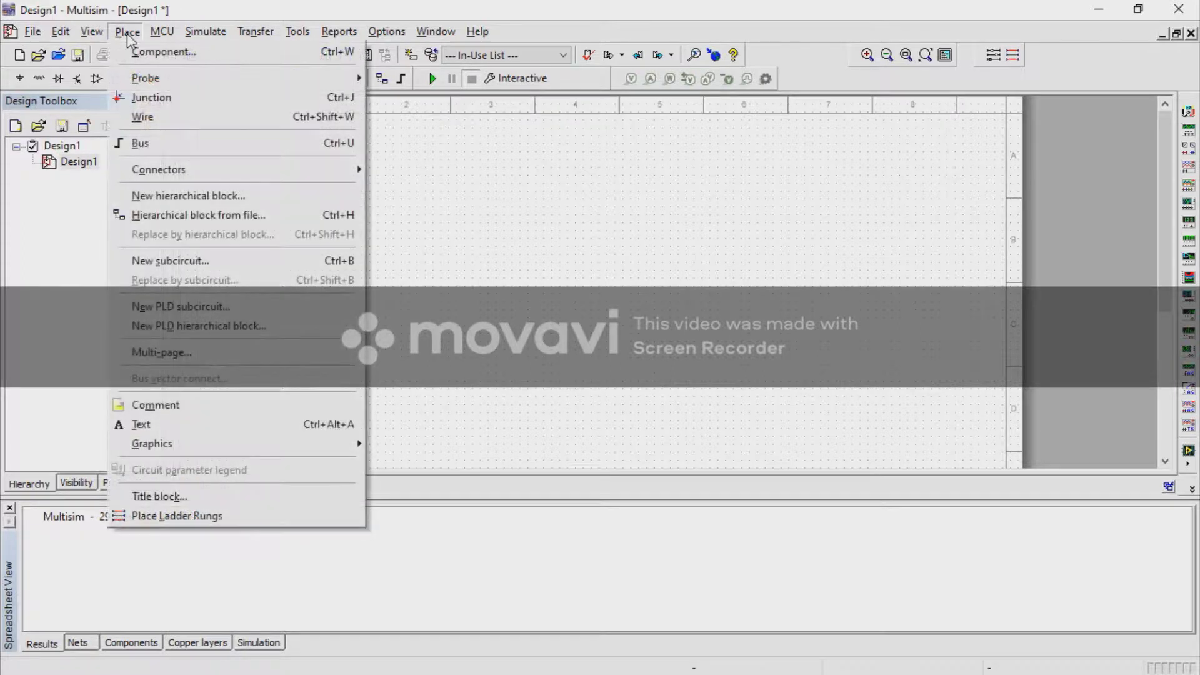
pyautogui.click(230, 60)
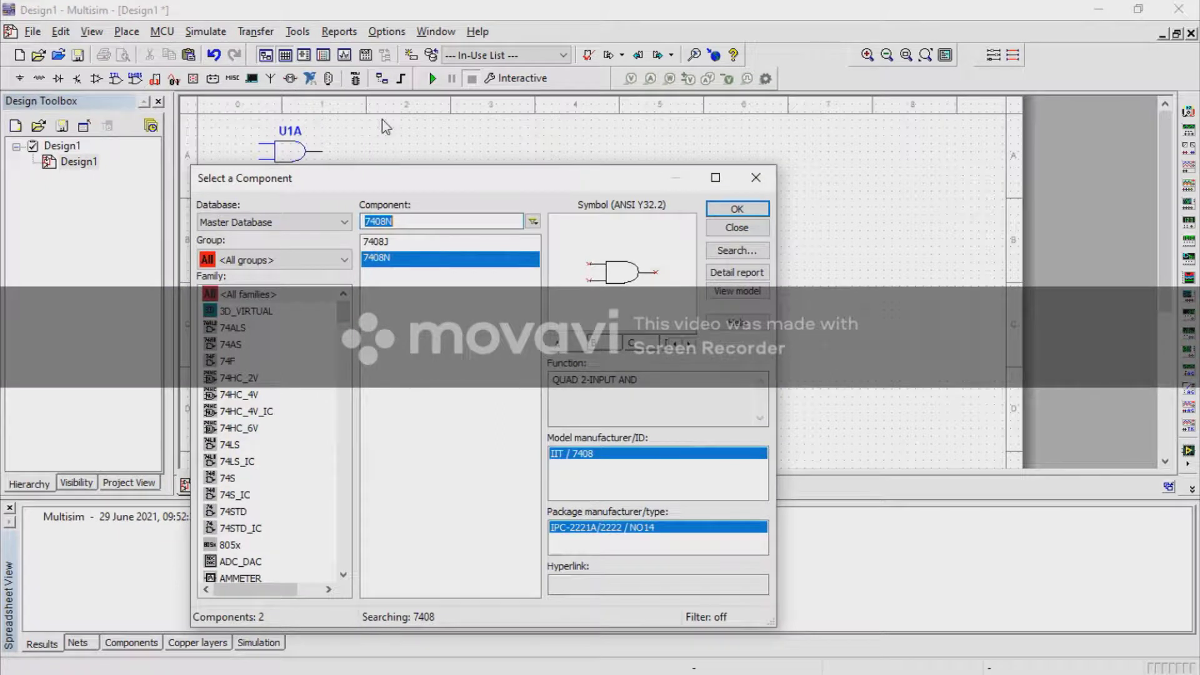
pyautogui.click(759, 208)
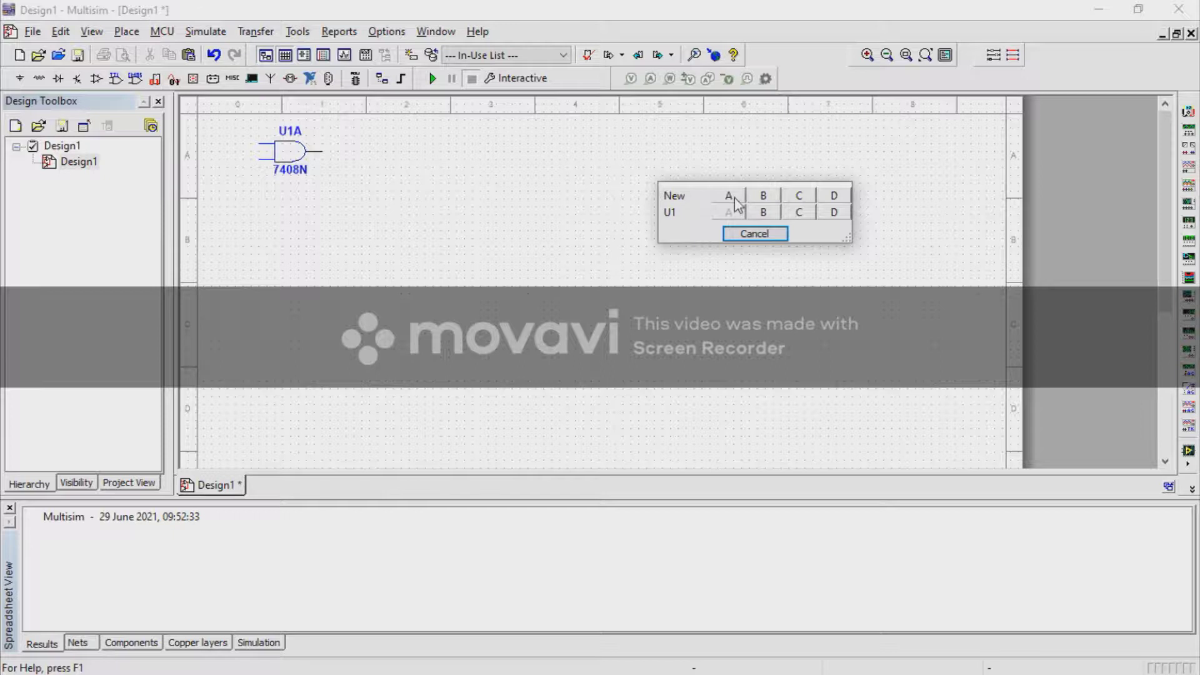
pyautogui.click(733, 197)
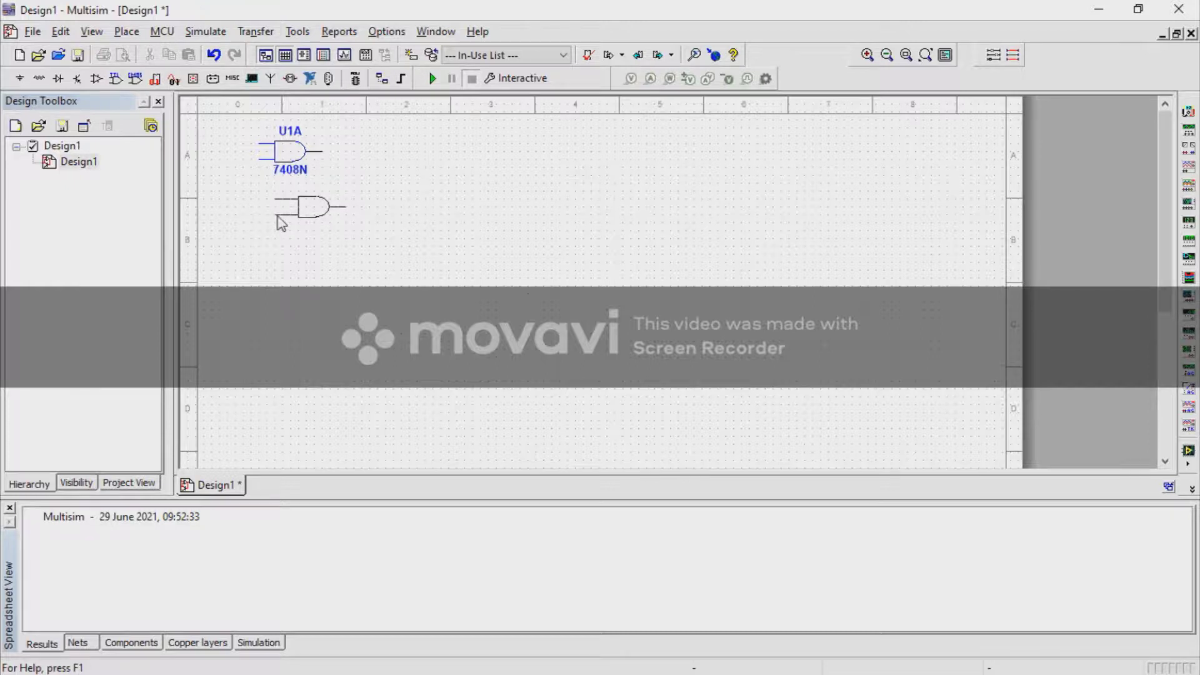
pyautogui.click(282, 224)
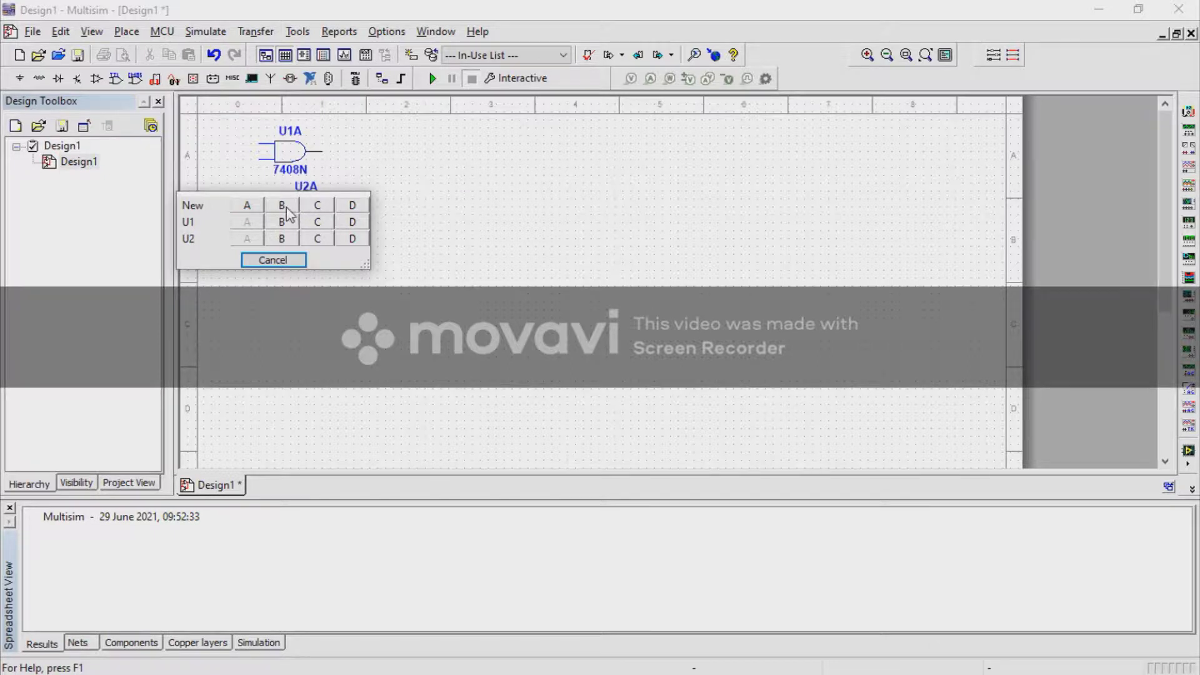
# Step: Place sections B, C and D of new 7408N packages as three more AND gates on the sheet
pyautogui.click(286, 208)
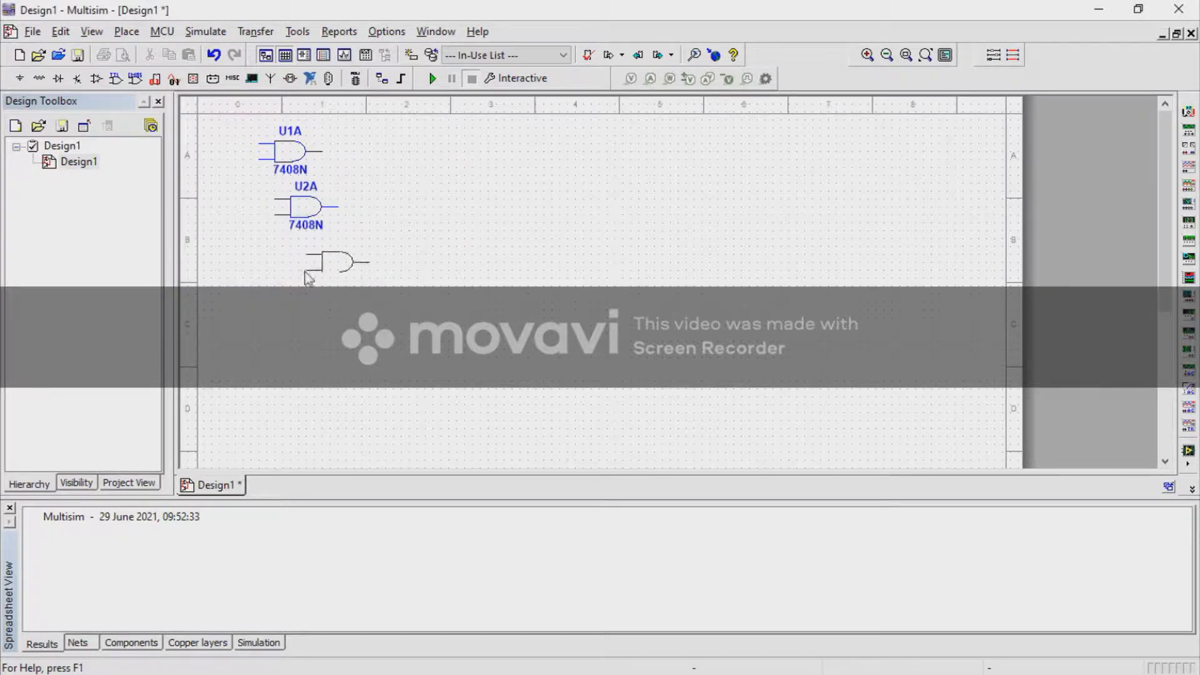
pyautogui.press('Escape')
pyautogui.click(289, 326)
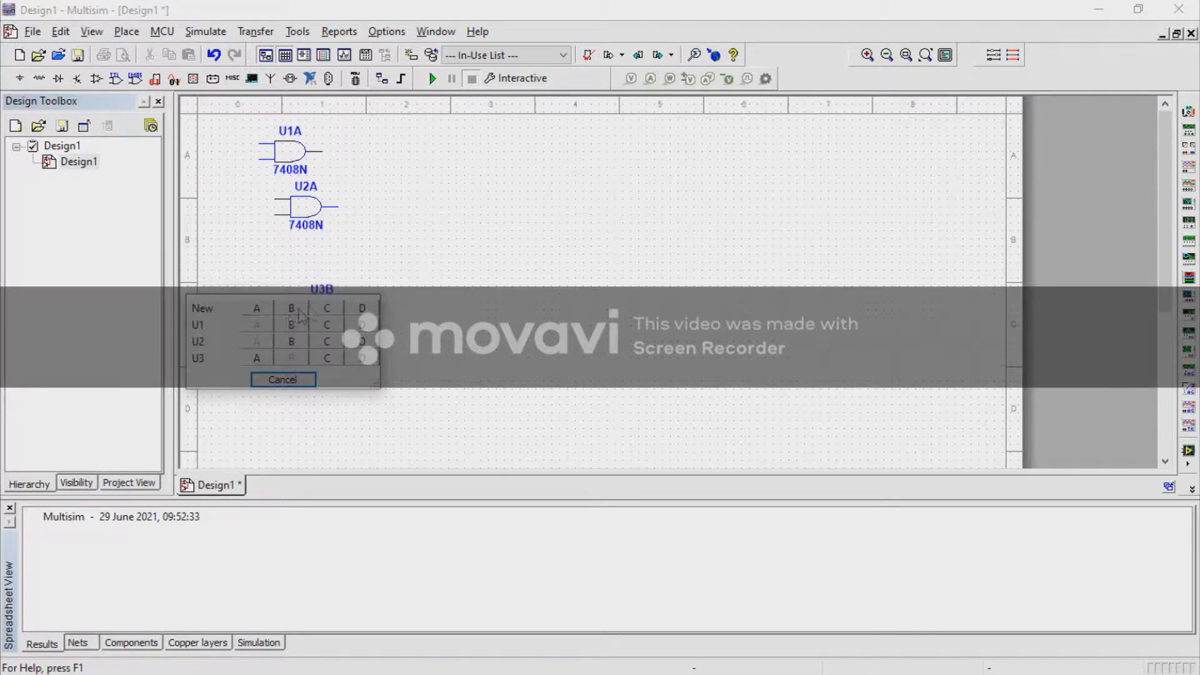
pyautogui.click(334, 313)
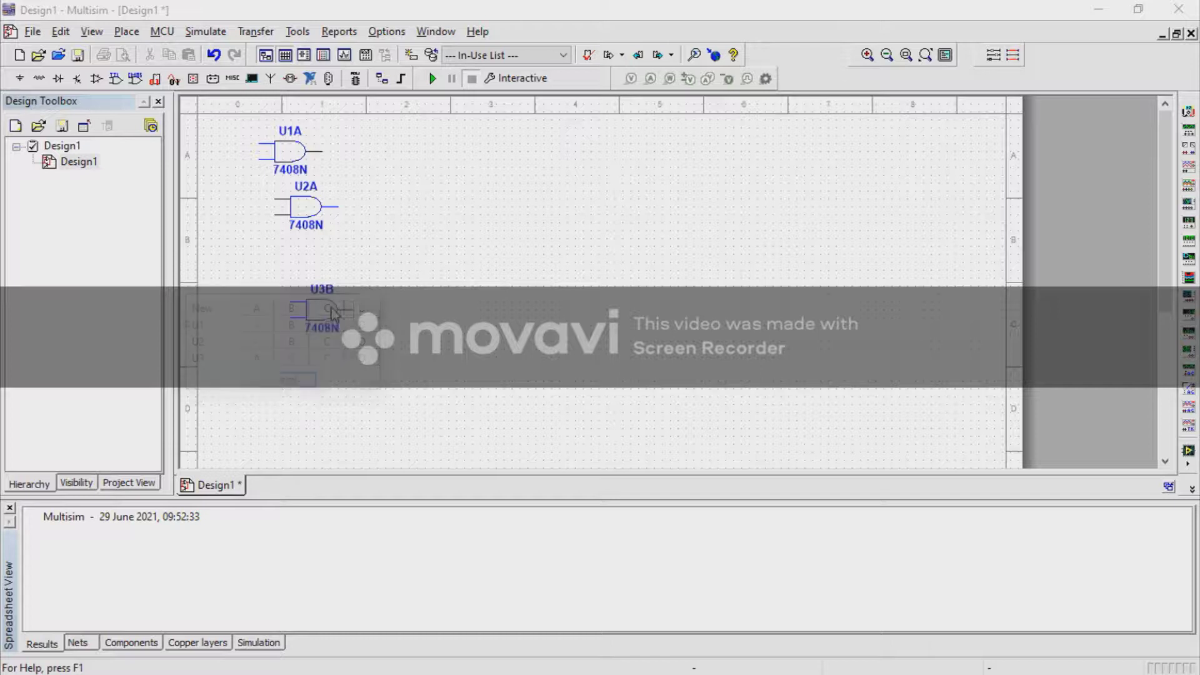
pyautogui.click(436, 237)
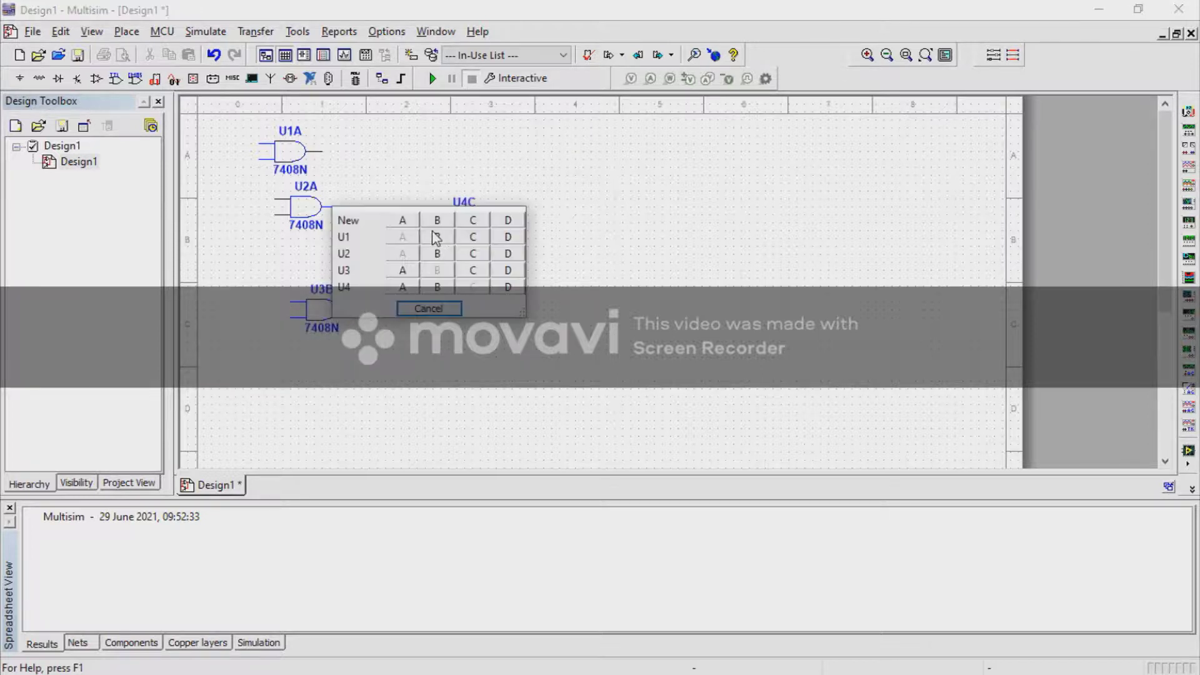
pyautogui.click(523, 224)
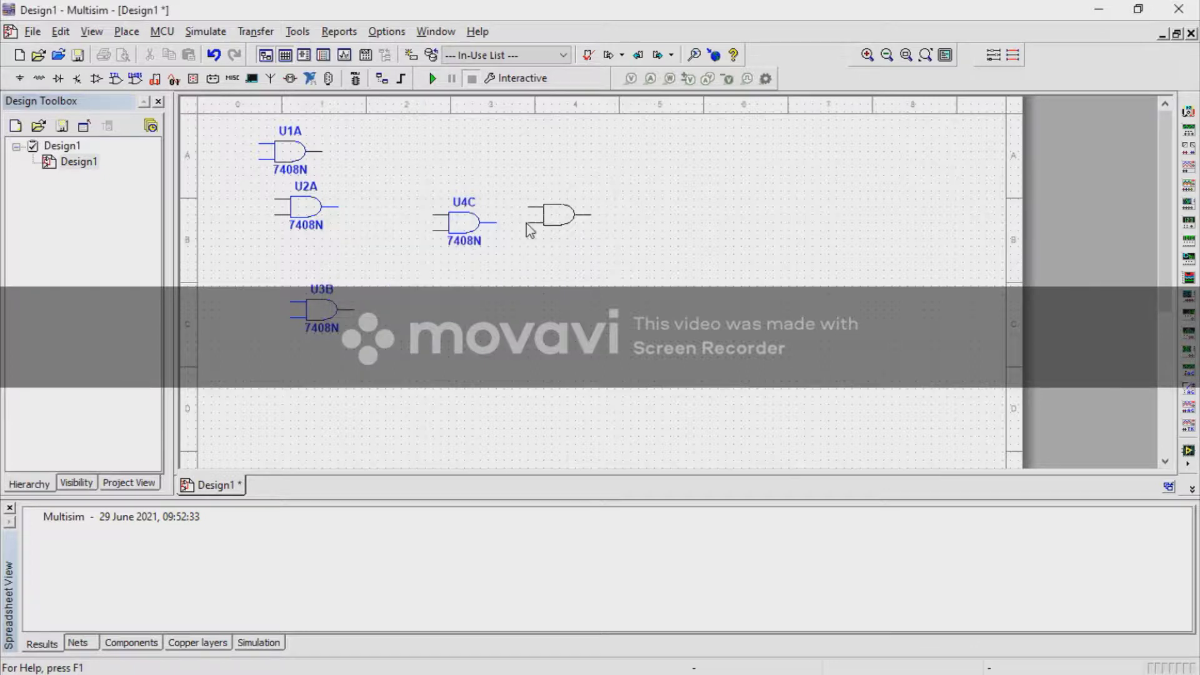
pyautogui.click(568, 185)
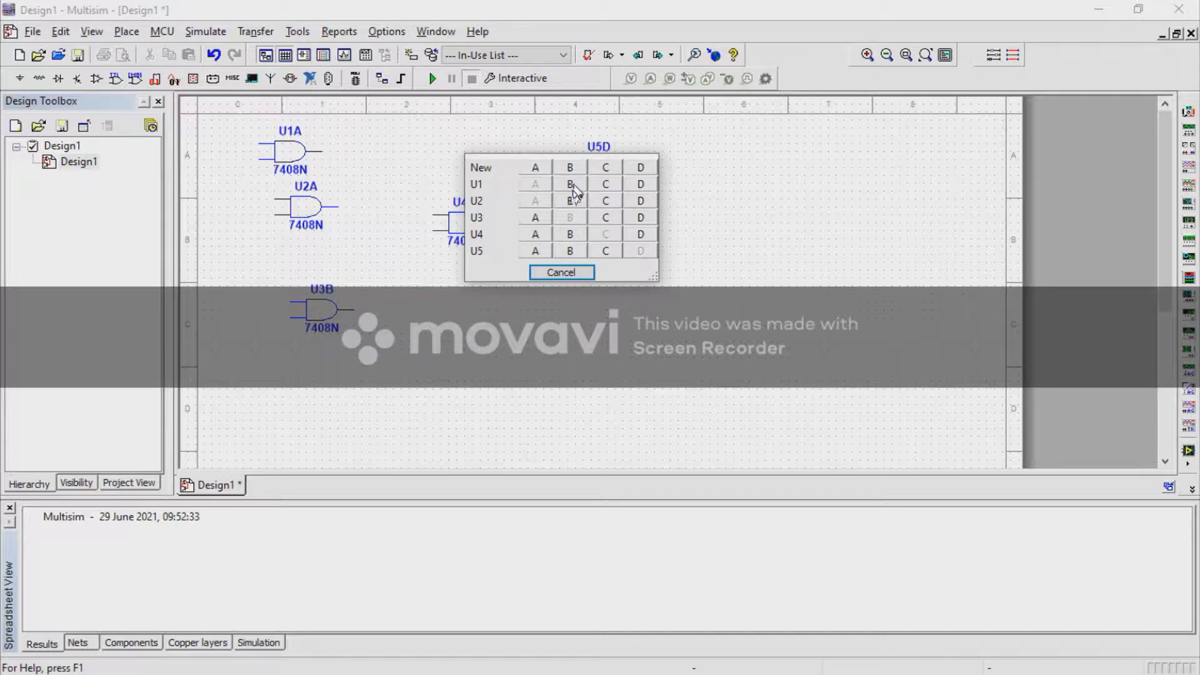
# Step: Place section B of the existing U1 package to the right of gate U1A and end component placement
pyautogui.click(572, 186)
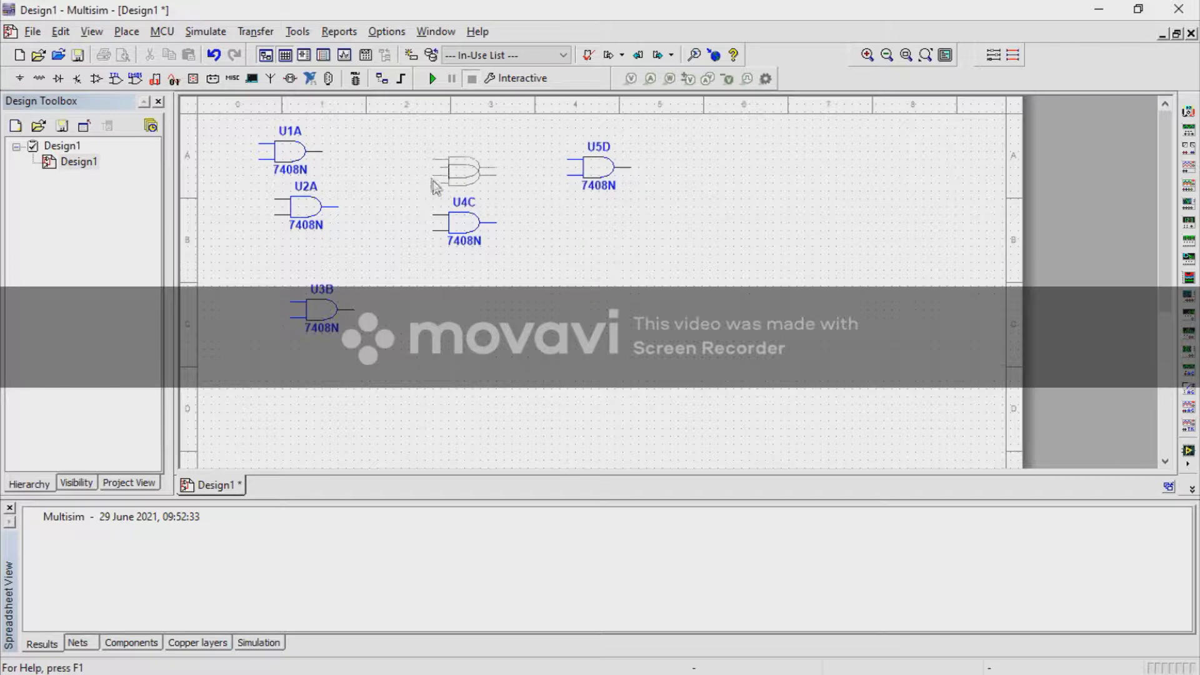
pyautogui.press('Escape')
pyautogui.click(410, 148)
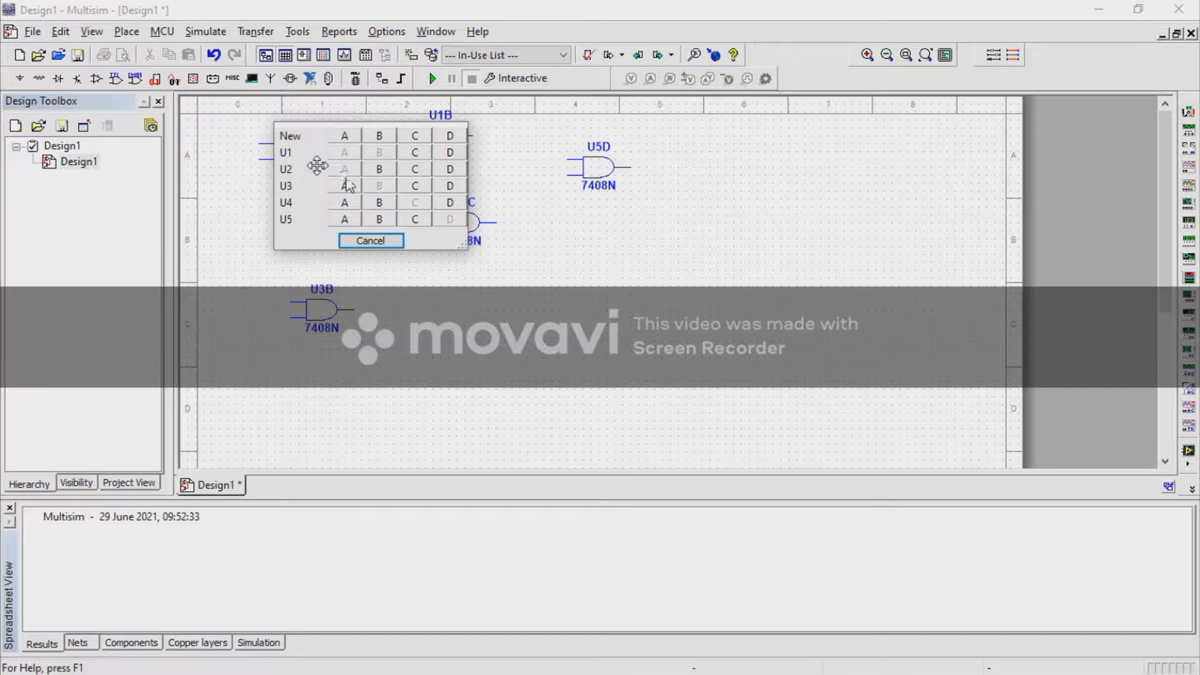
pyautogui.click(370, 241)
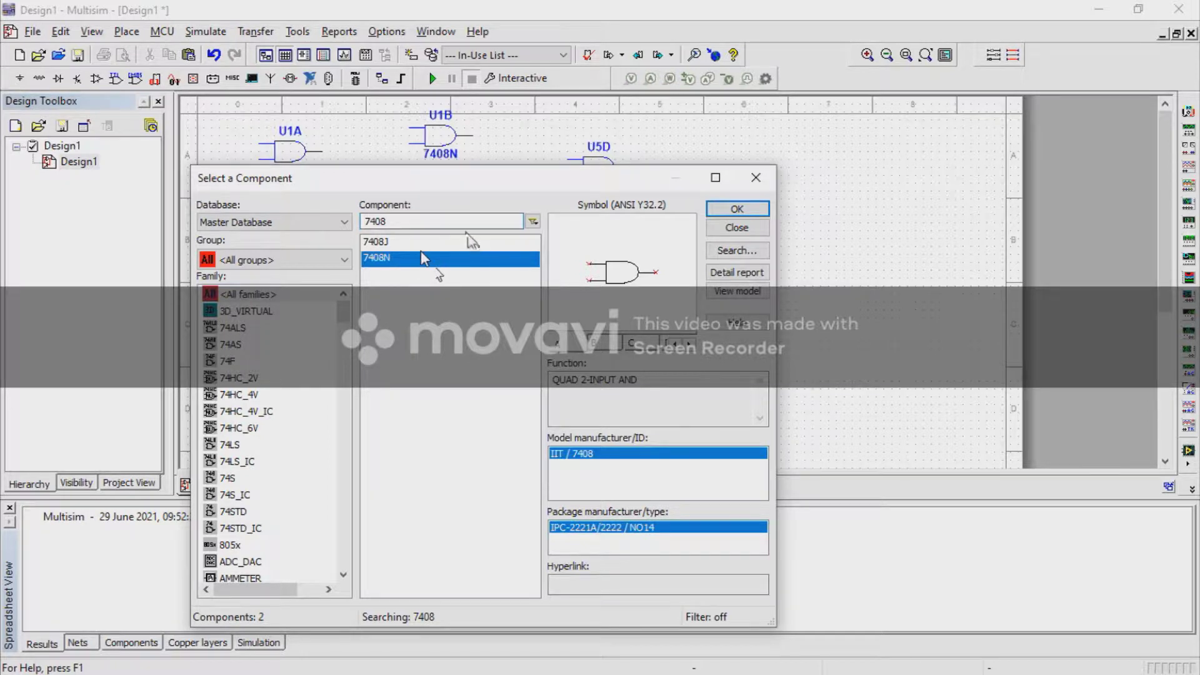
pyautogui.click(749, 186)
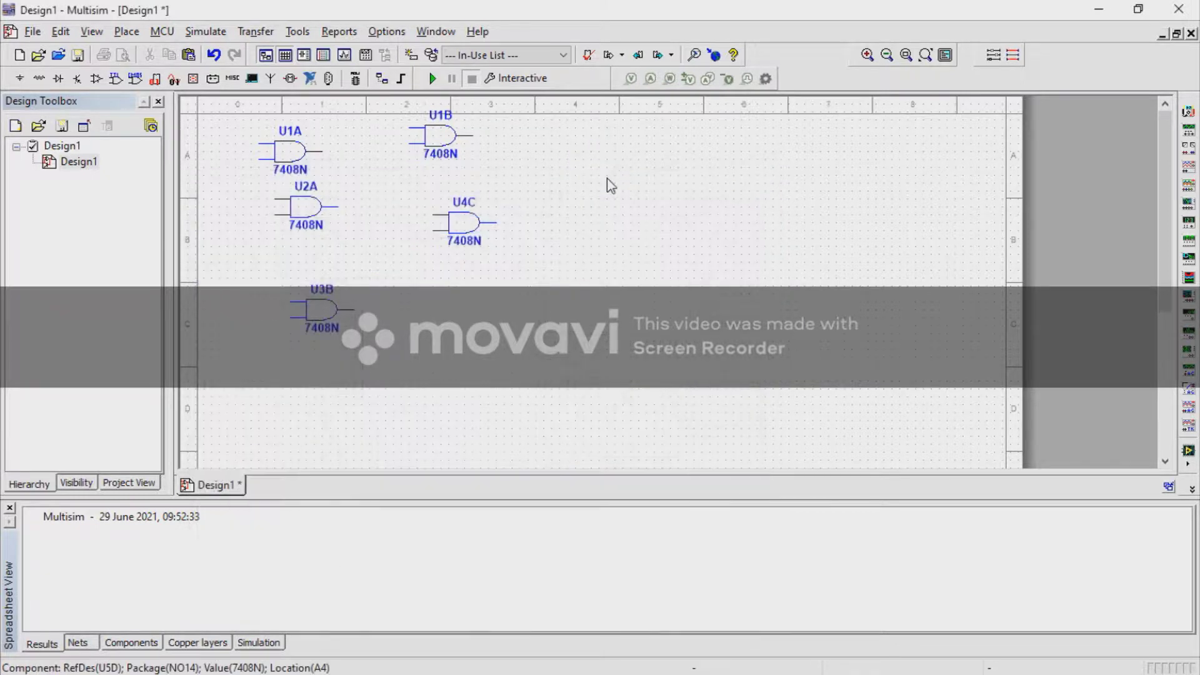
# Step: Delete the extra 7408N gates U4C, U2A, U3B and U1B, keeping only U1A
pyautogui.click(463, 242)
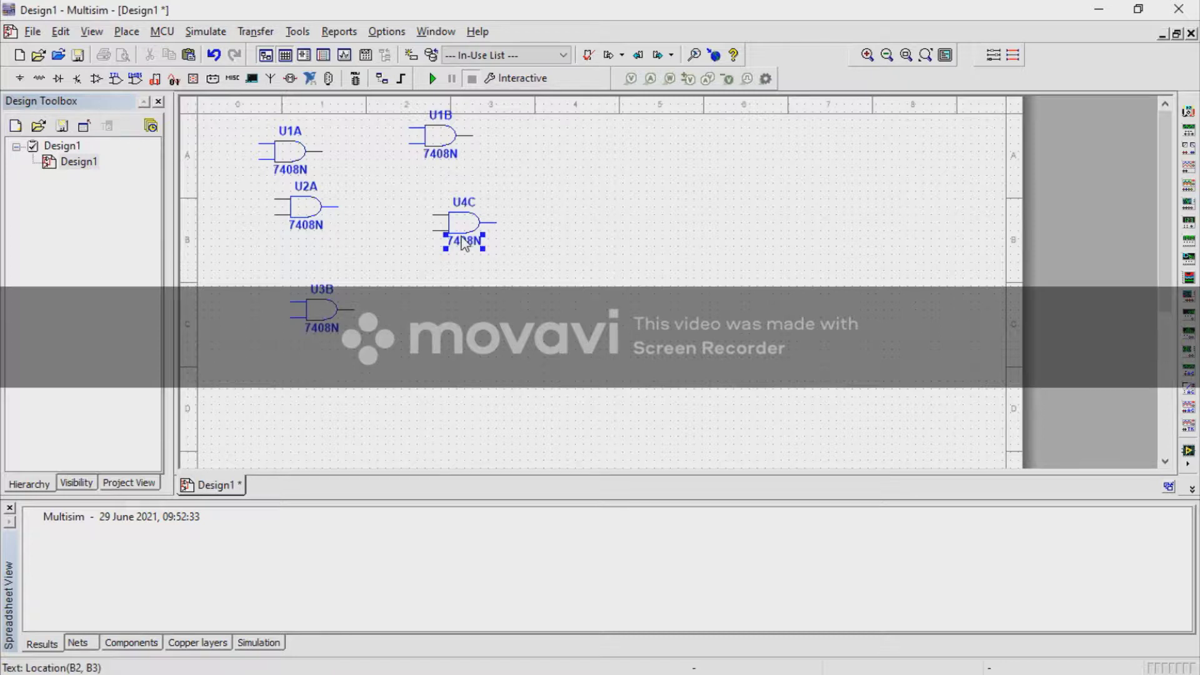
pyautogui.click(461, 232)
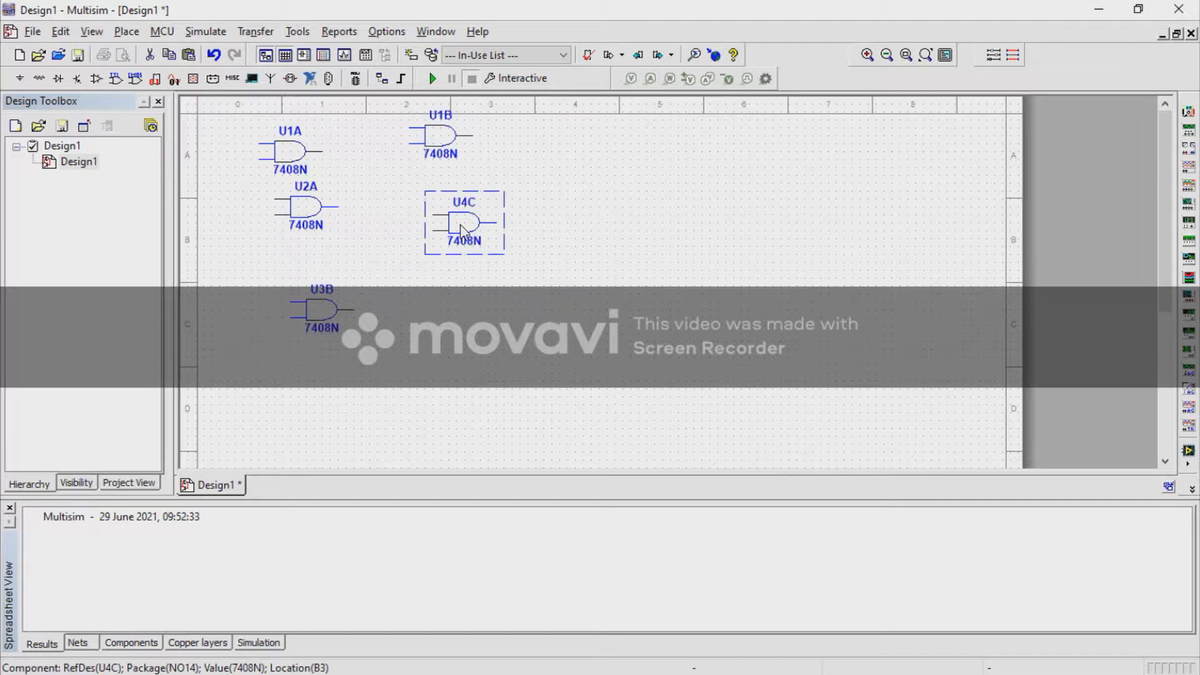
pyautogui.press('Delete')
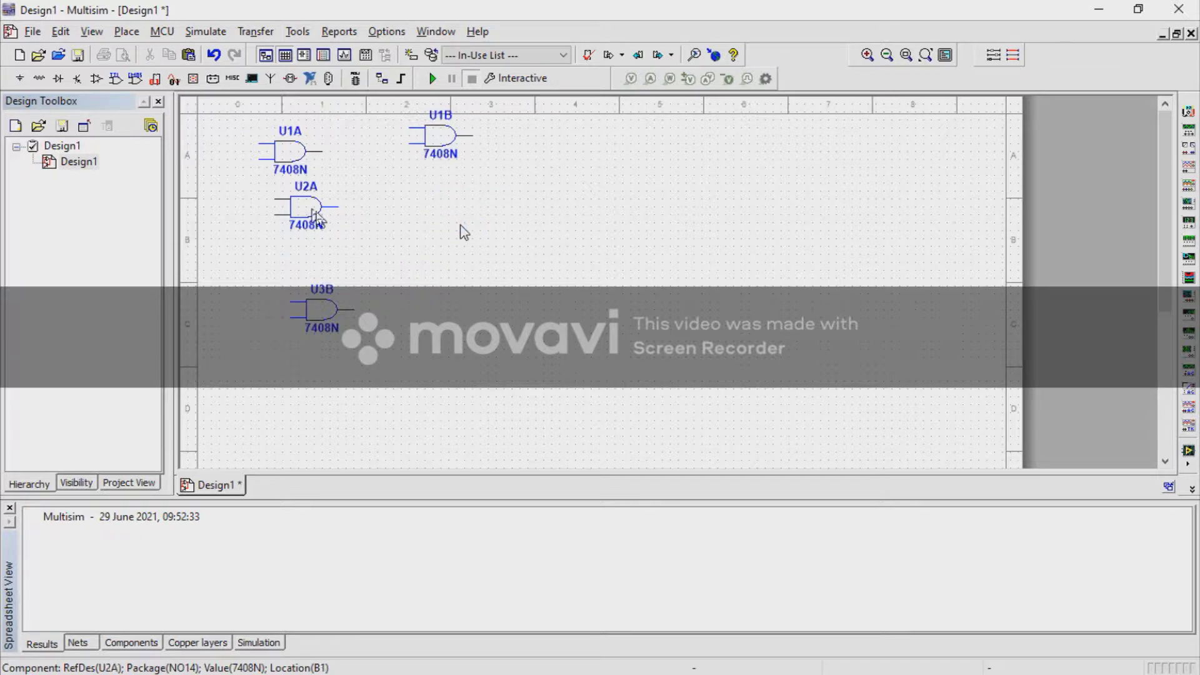
pyautogui.click(316, 216)
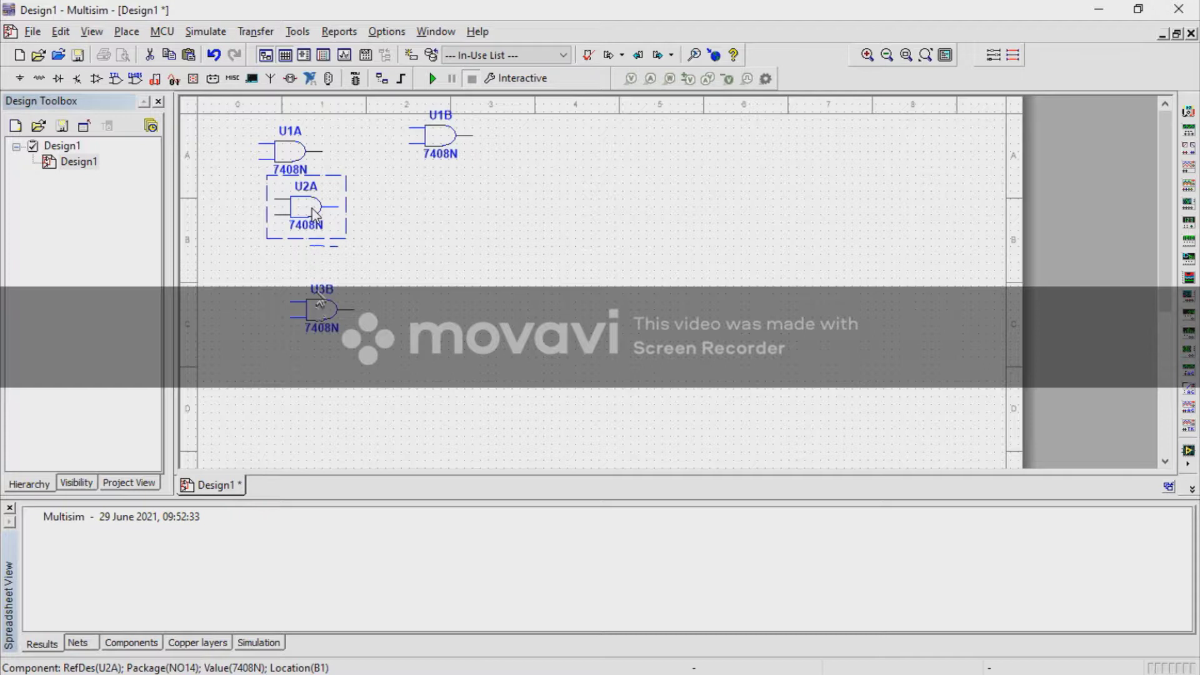
pyautogui.press('Delete')
pyautogui.click(455, 153)
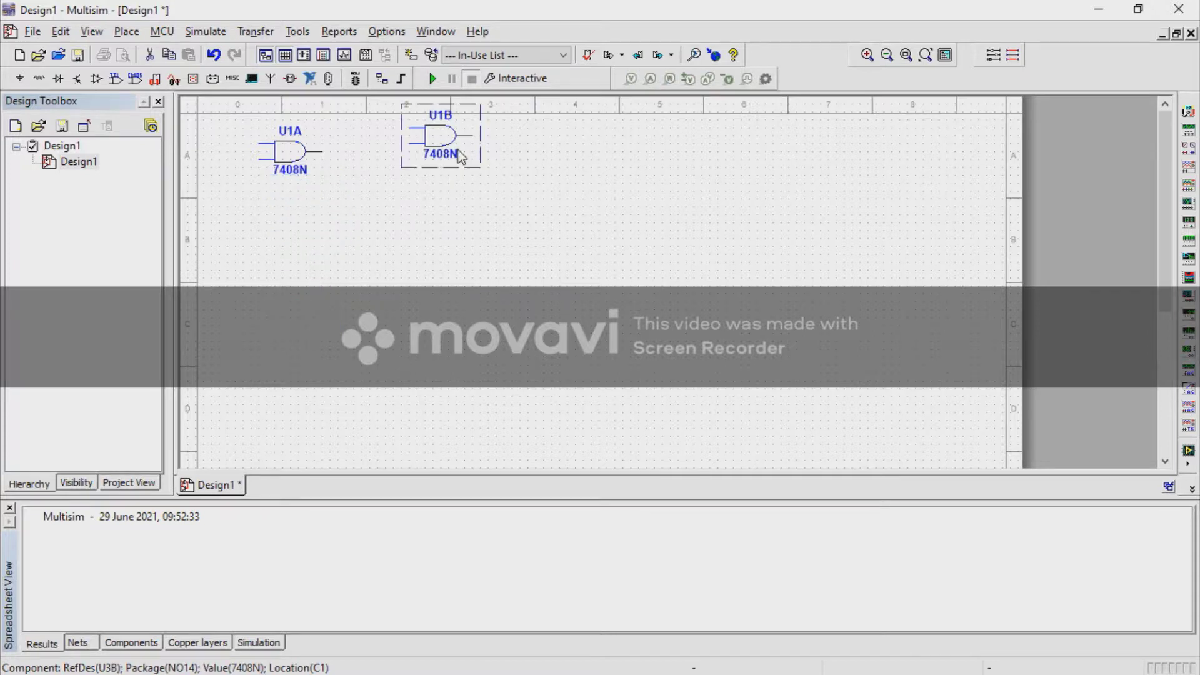
pyautogui.press('Delete')
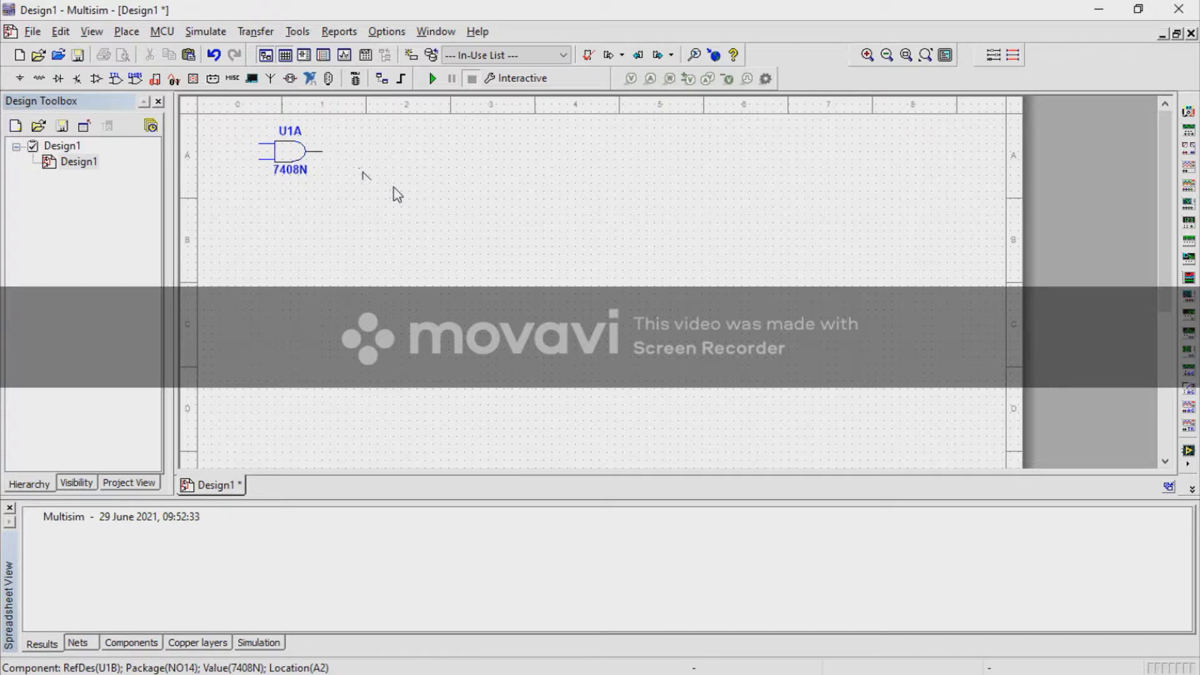
# Step: Reopen component selection and replace the search term with "prob" to look up the probe indicators
pyautogui.click(127, 31)
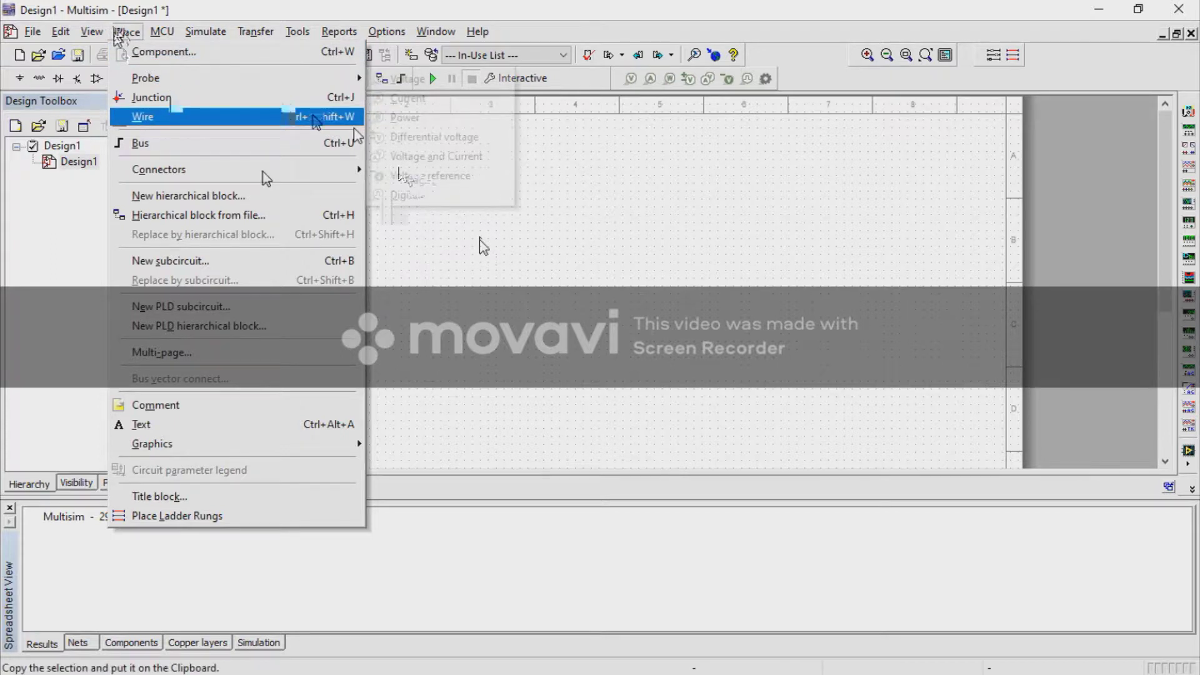
pyautogui.click(122, 33)
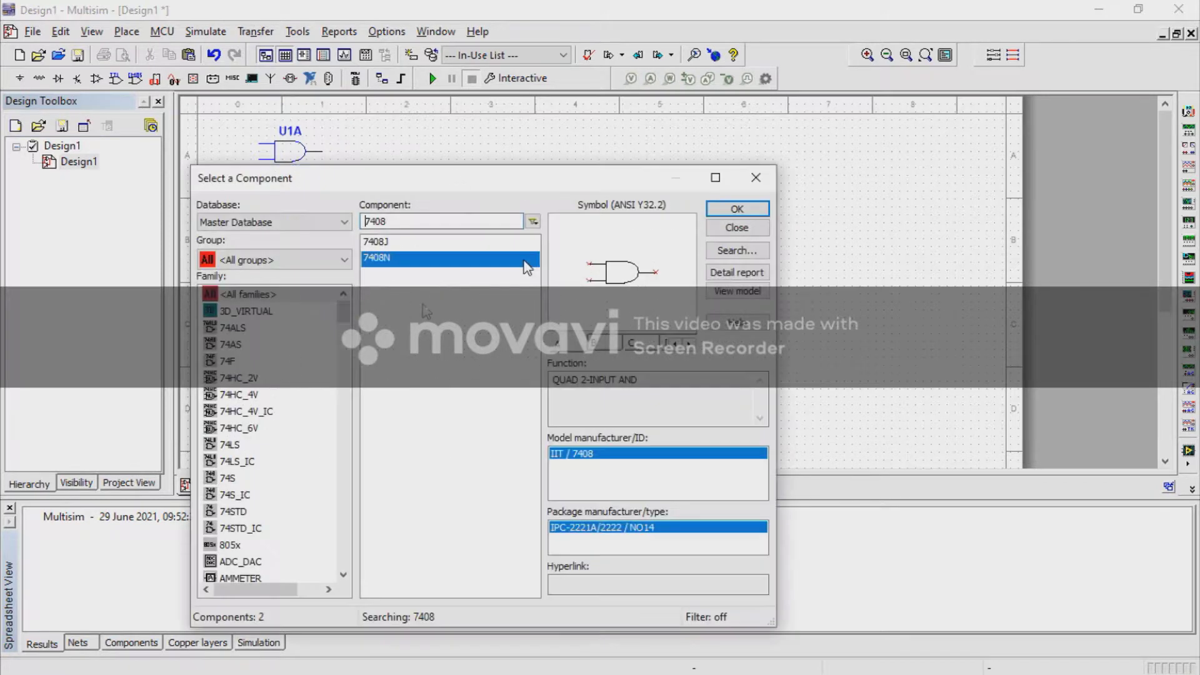
pyautogui.doubleClick(436, 218)
pyautogui.write('prob')
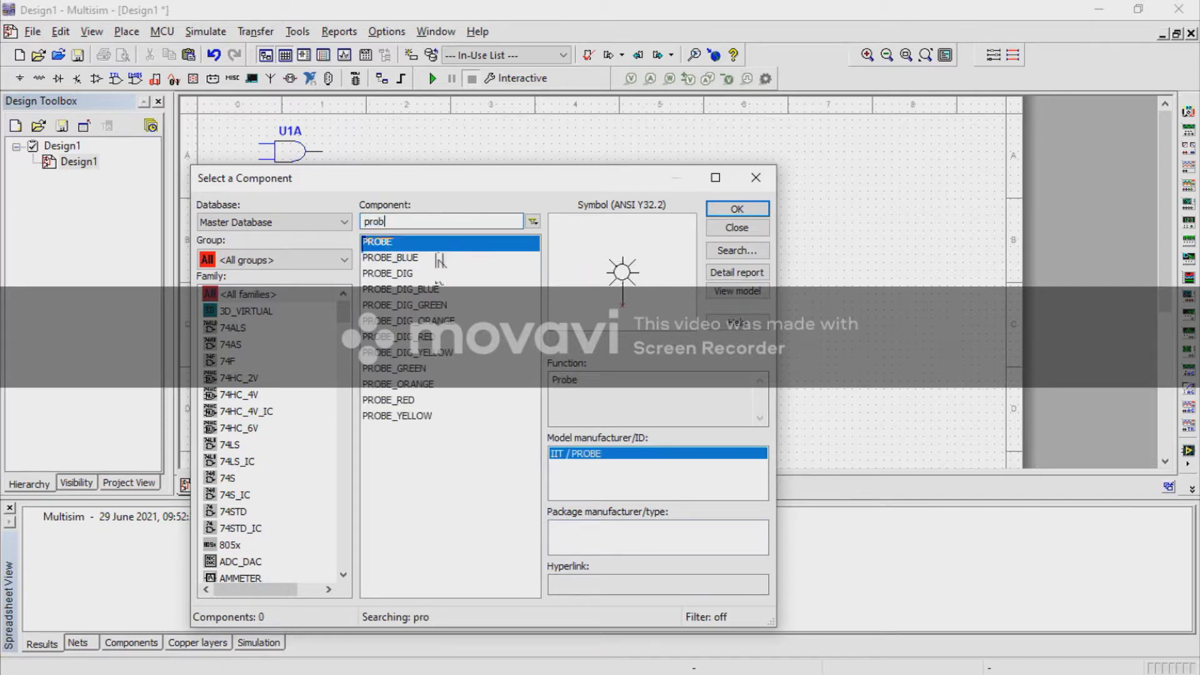
# Step: Select PROBE_BLUE among the probe indicators and place it just past the output of gate U1A
pyautogui.click(442, 290)
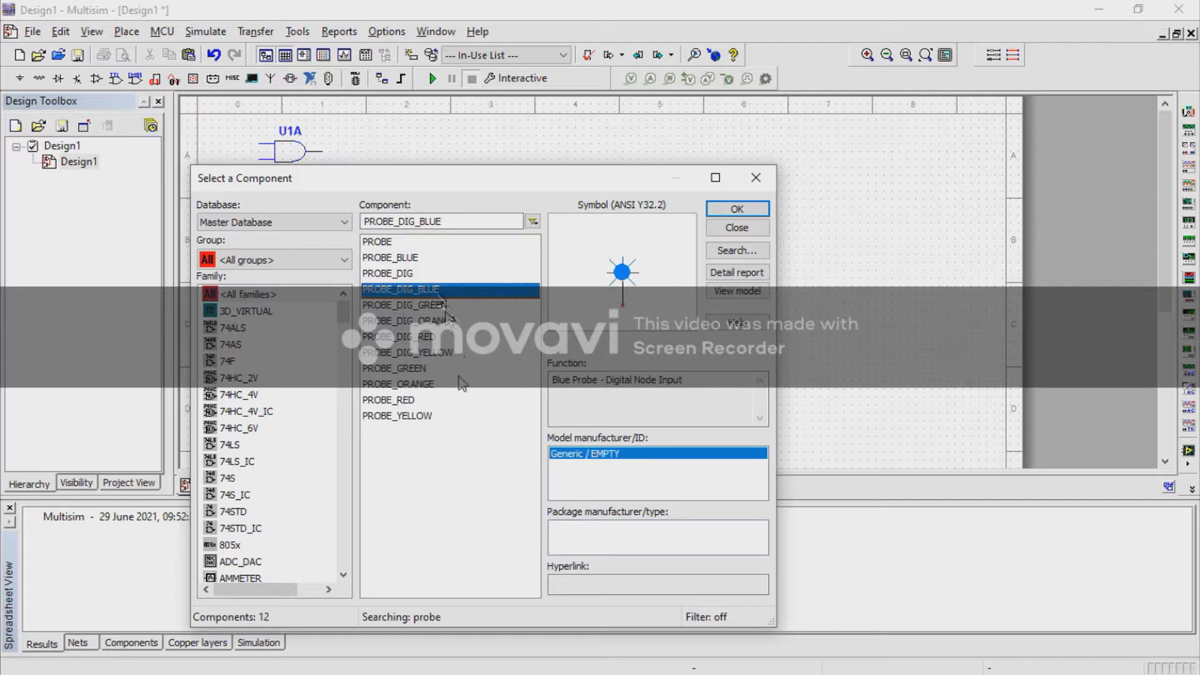
pyautogui.click(417, 352)
pyautogui.click(344, 259)
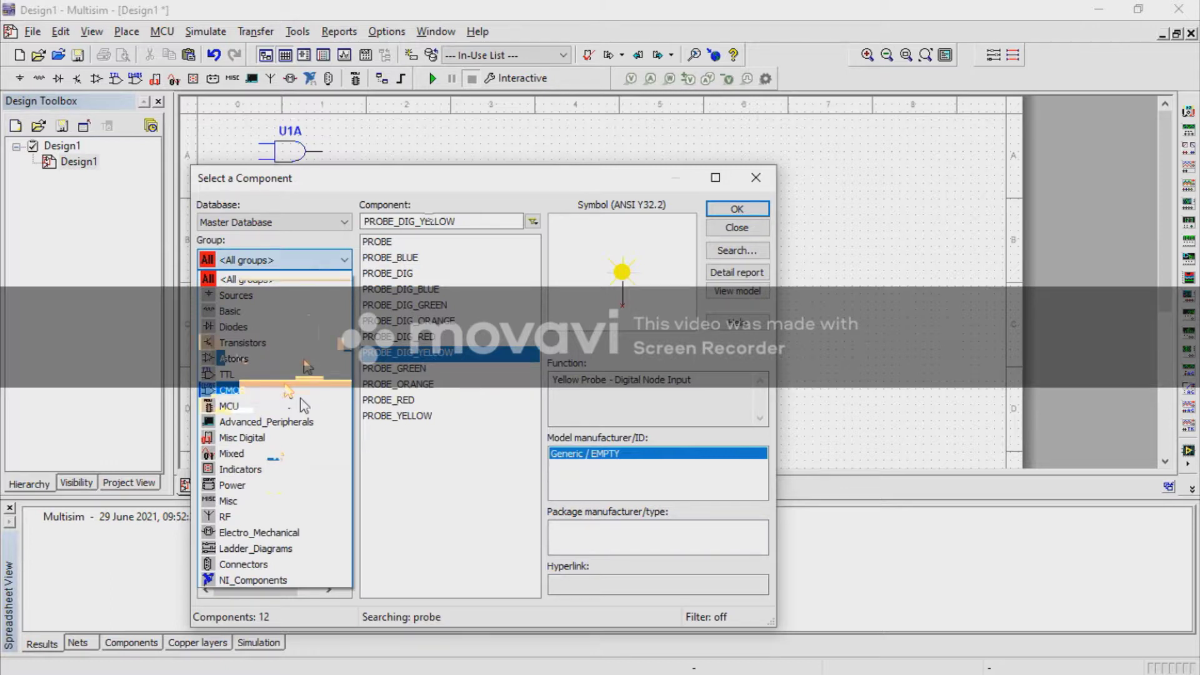
pyautogui.click(390, 257)
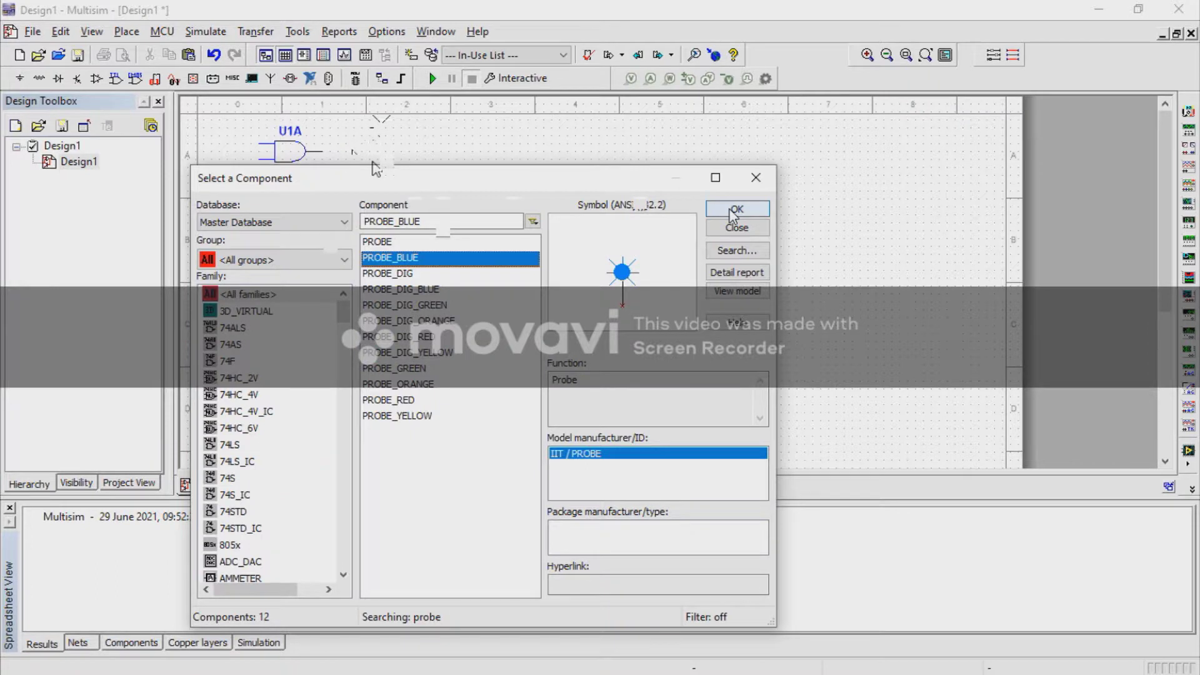
pyautogui.click(735, 210)
pyautogui.click(345, 122)
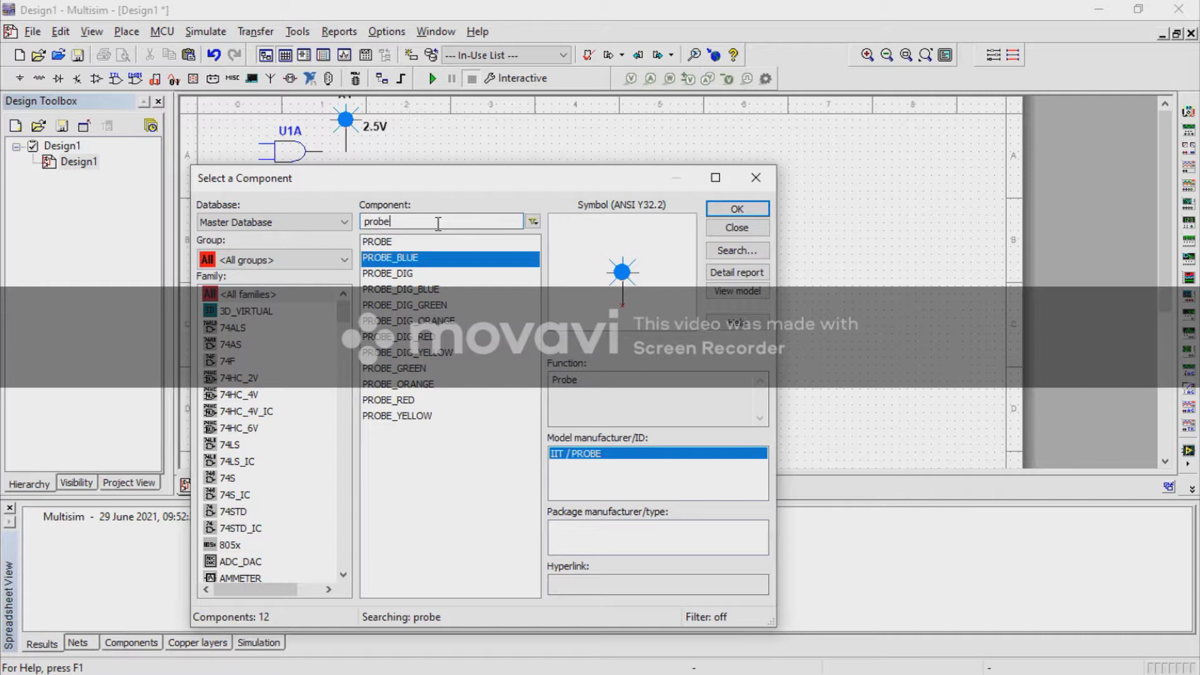
# Step: Search the components for "inter" and place two INTERACTIVE_DIGITAL_CONSTANT sources, one above the other, at the inputs of gate U1A
pyautogui.press('BackSpace')
pyautogui.press('BackSpace')
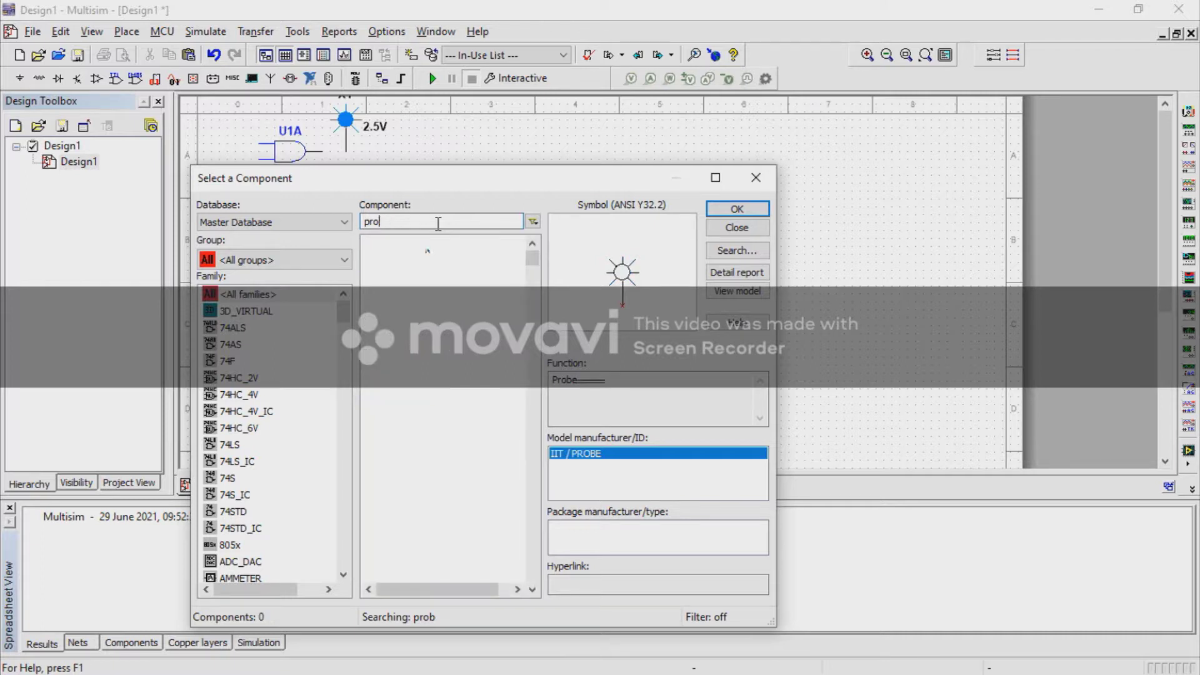
pyautogui.doubleClick(438, 249)
pyautogui.click(237, 136)
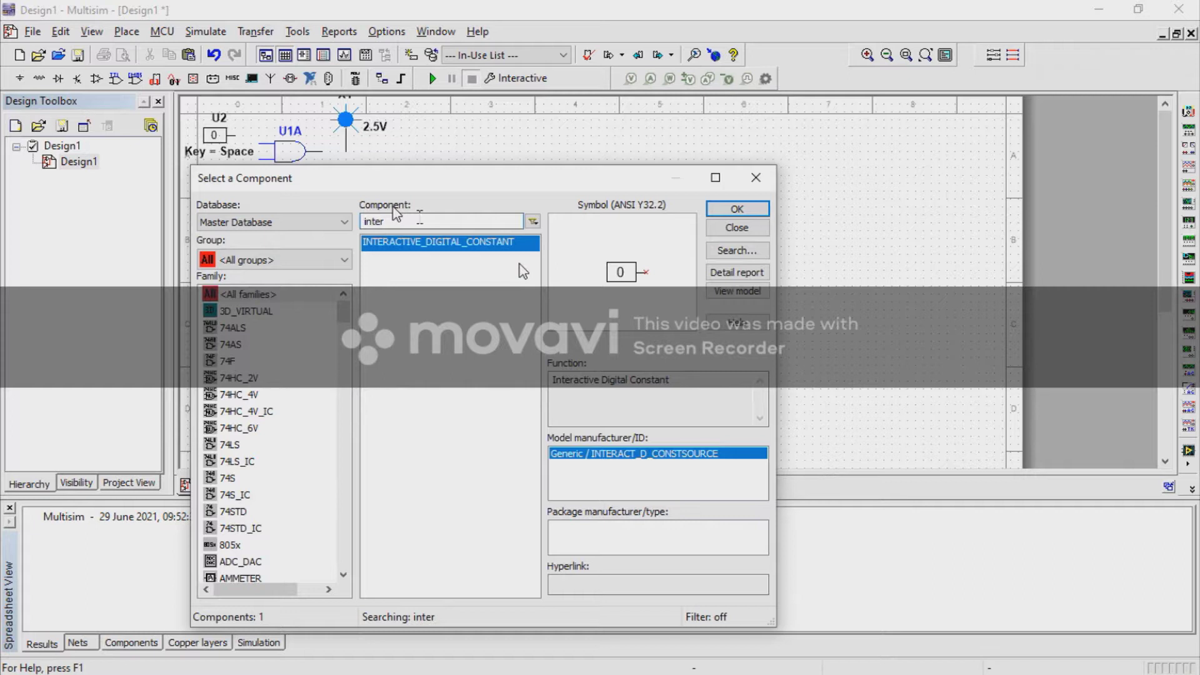
pyautogui.click(760, 206)
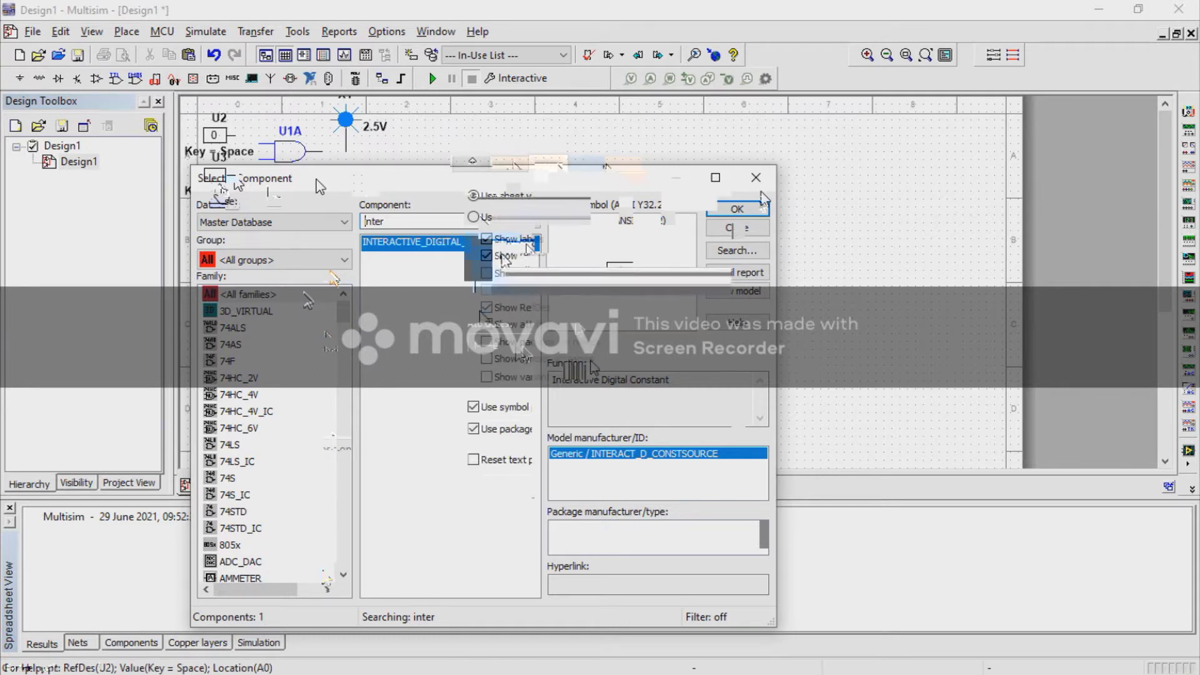
# Step: Label the two digital constants "i 1" and "i2" and hide their reference designators and key values
pyautogui.click(610, 527)
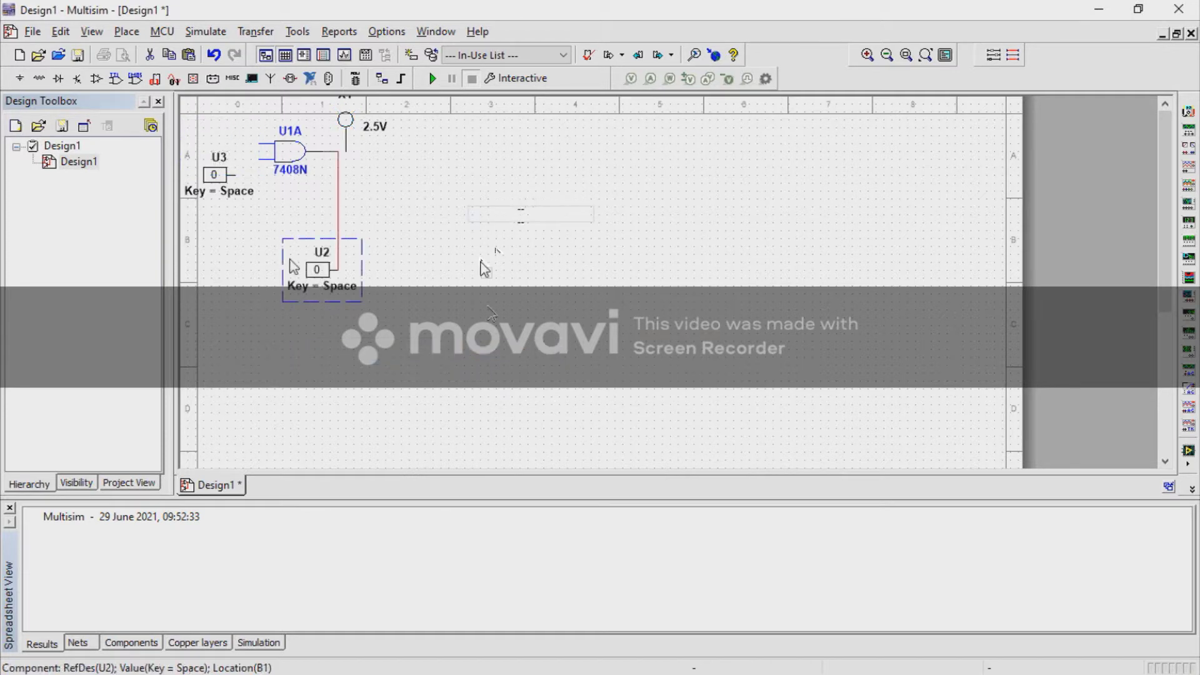
pyautogui.doubleClick(338, 285)
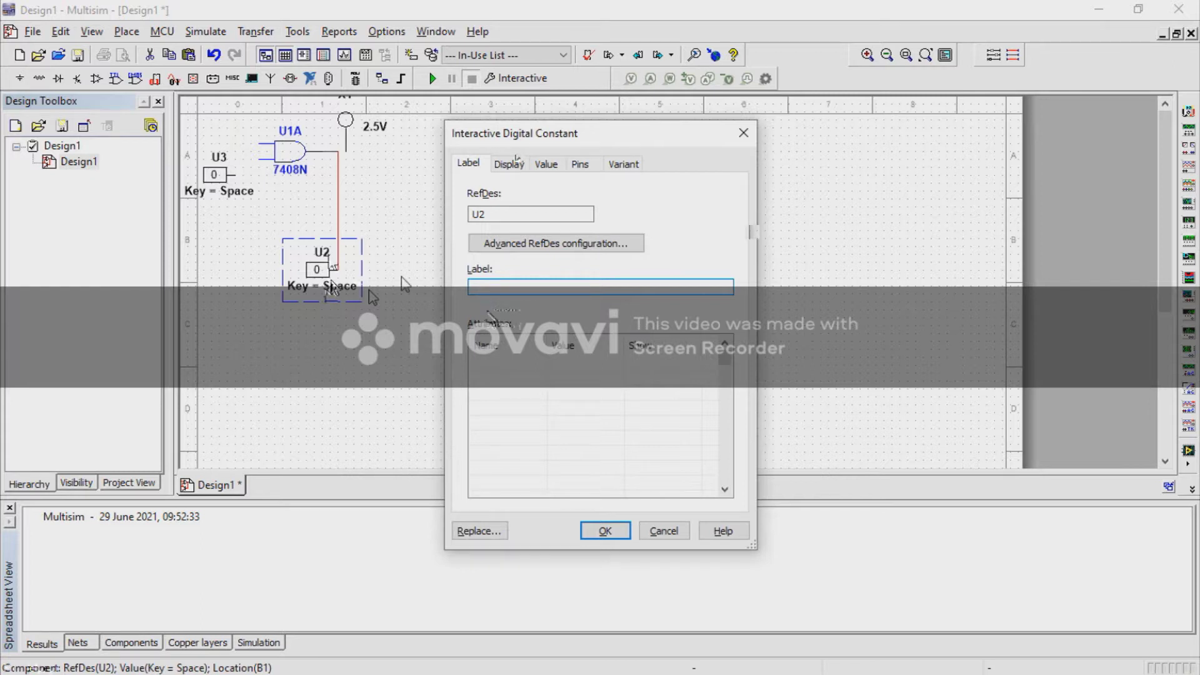
pyautogui.click(509, 164)
pyautogui.click(605, 530)
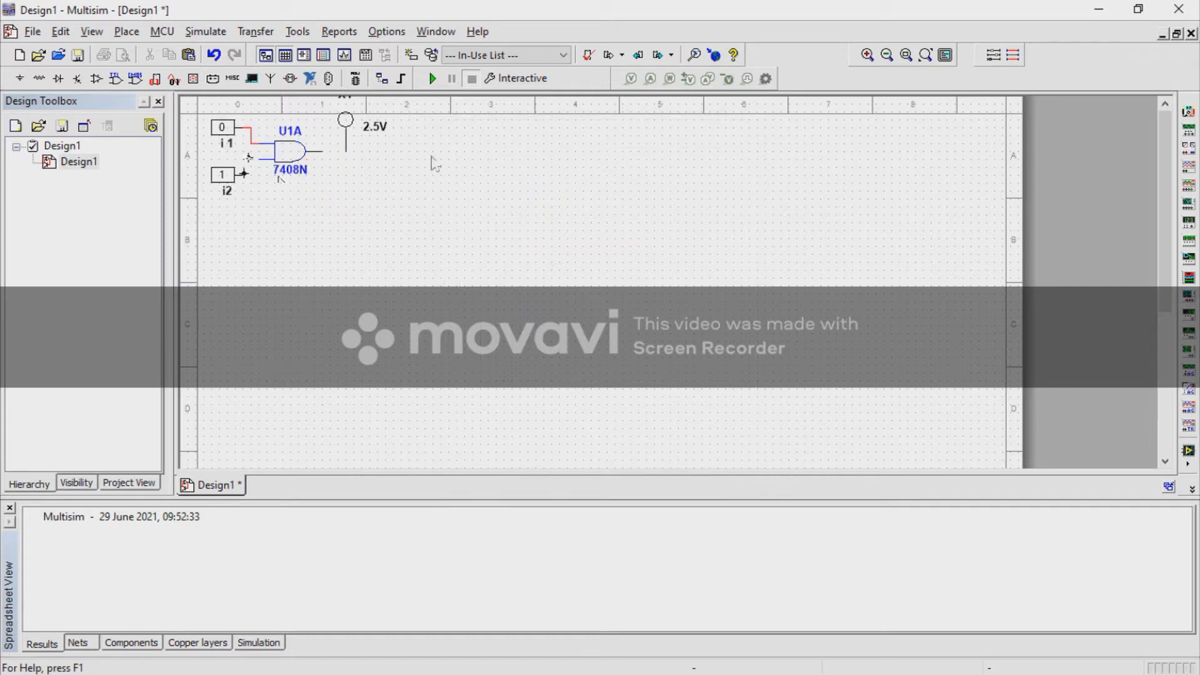
# Step: Wire both constants and the blue probe to AND gate U1A and simulate the circuit with both inputs at 1
pyautogui.click(224, 127)
pyautogui.press('F5')
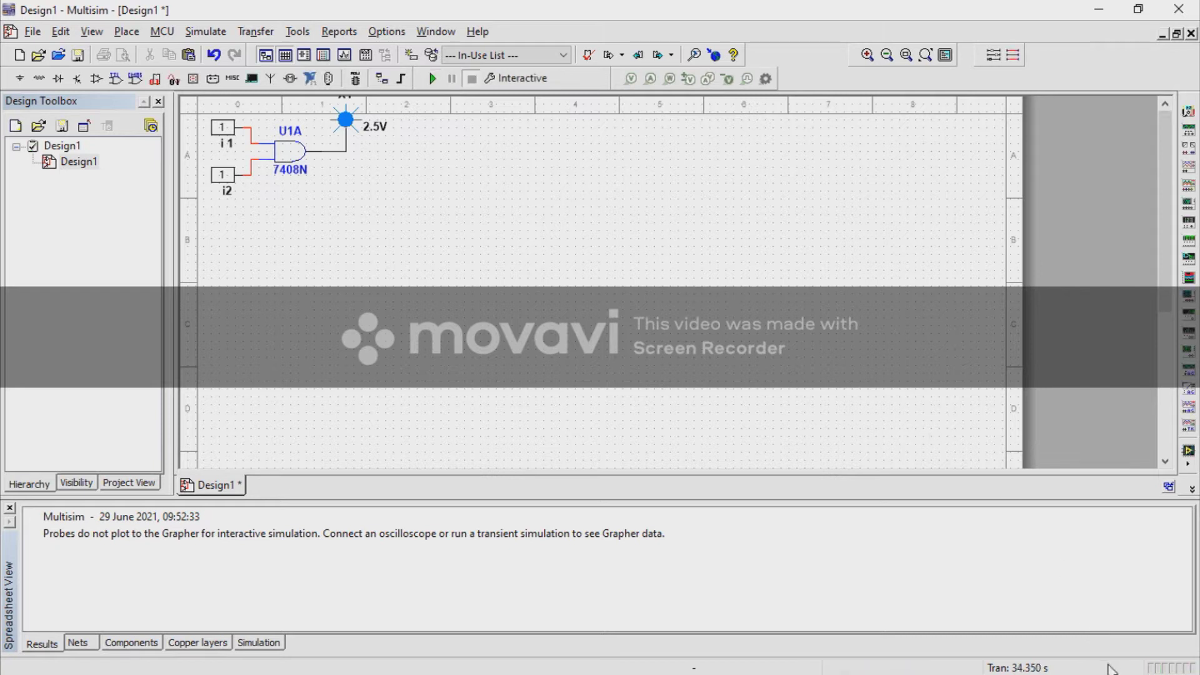
# Step: Replace the 7408N gate with an OR2 gate wired to both constants and the probe, and simulate it with both inputs at 1
pyautogui.hotkey('ctrl', 'z')
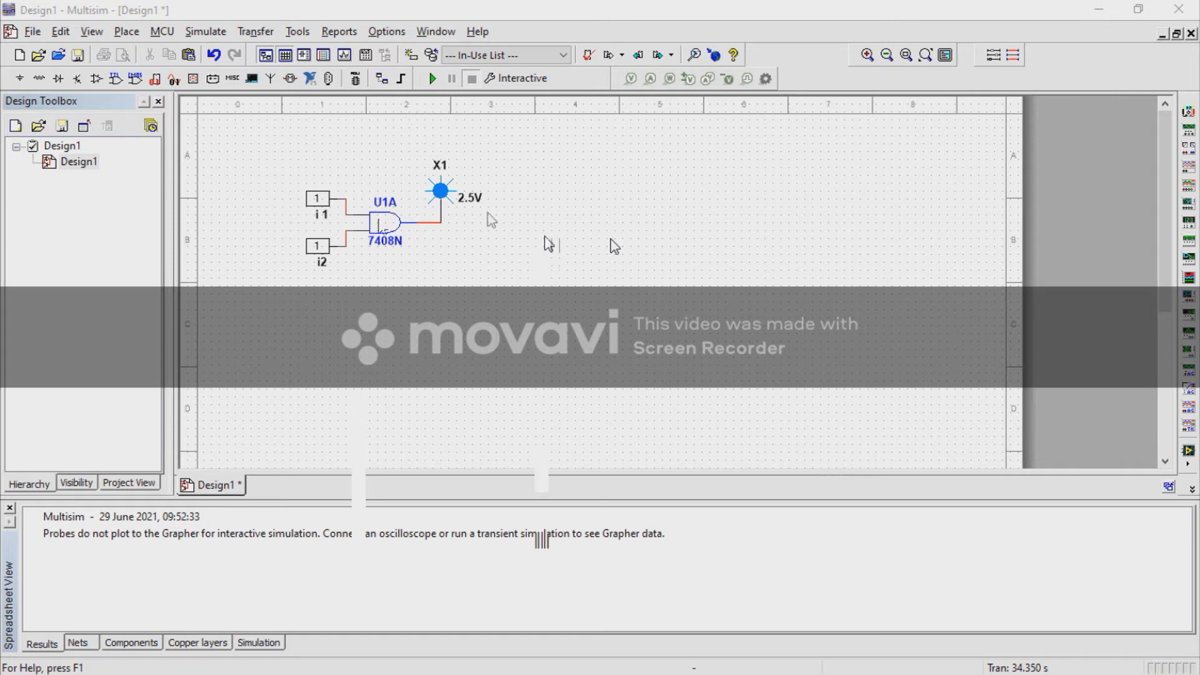
pyautogui.hotkey('ctrl', 'z')
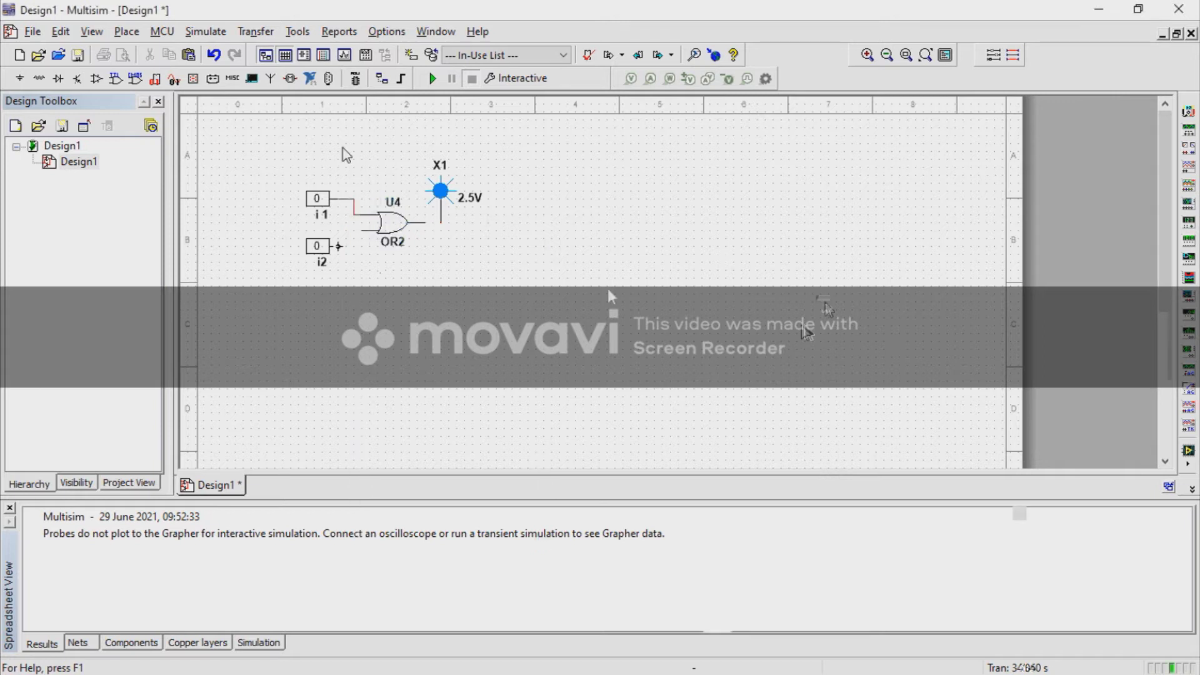
pyautogui.hotkey('ctrl', 'a')
pyautogui.press('F5')
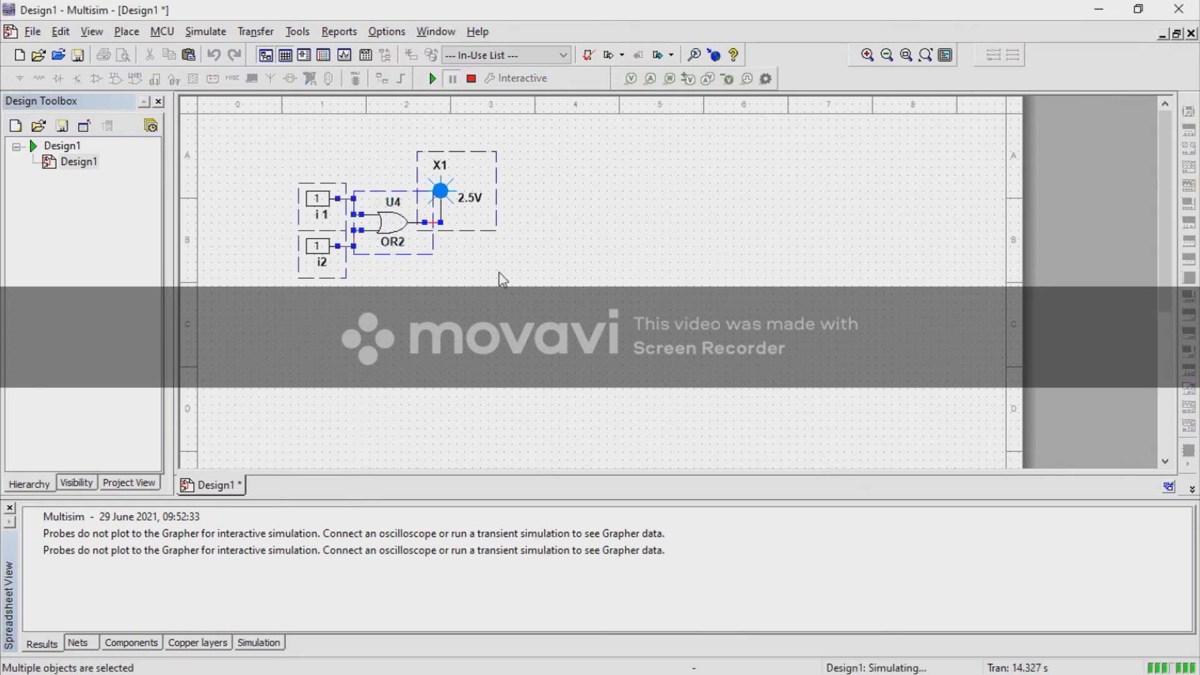
# Step: Stop the OR2 simulation and open component selection to choose another gate
pyautogui.doubleClick(419, 235)
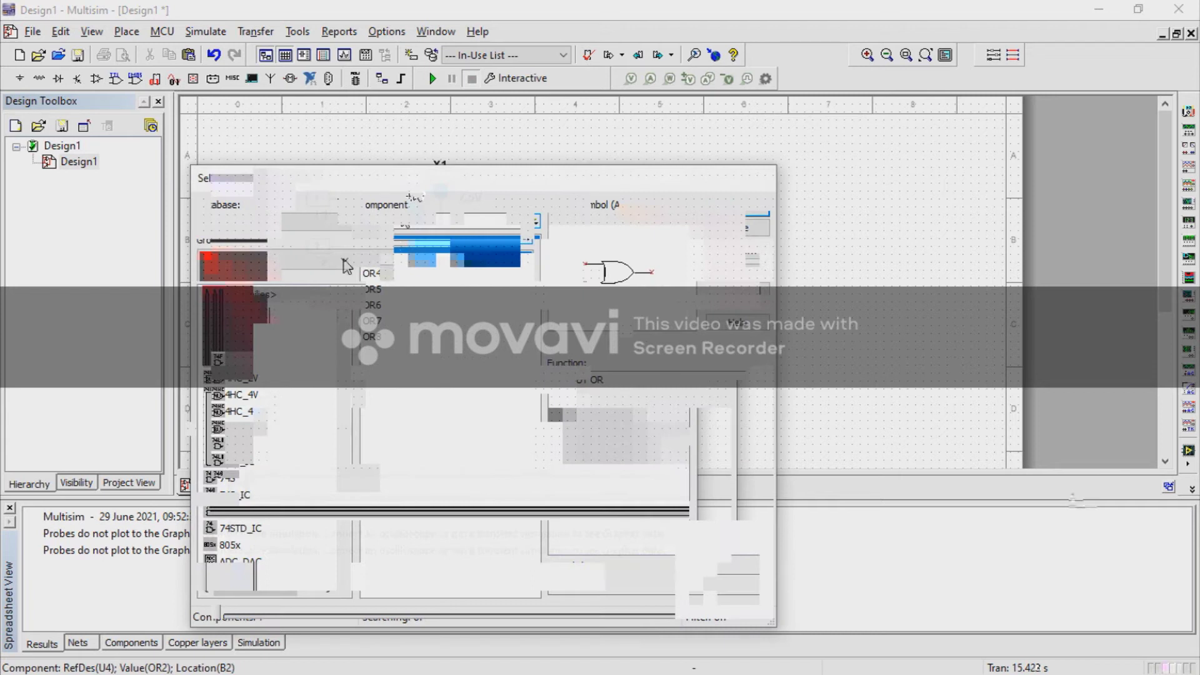